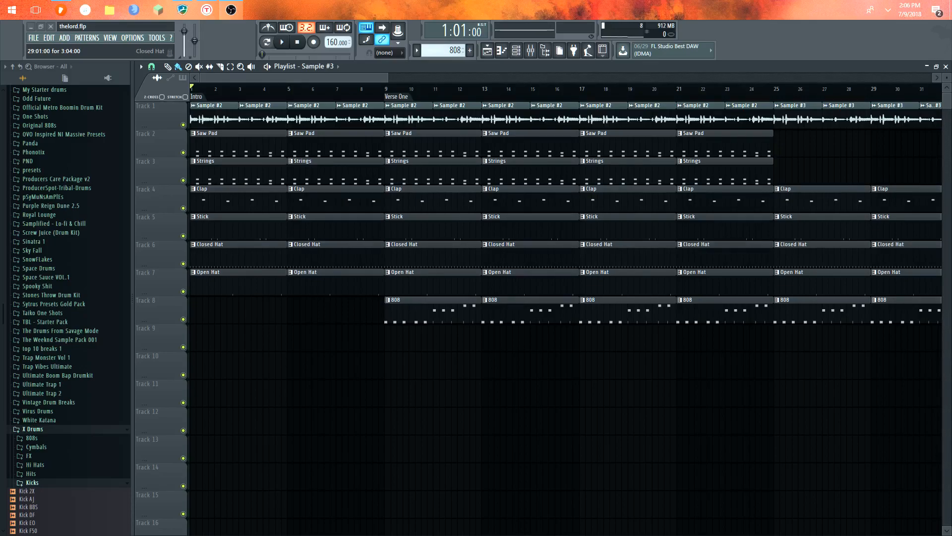
- View the Sample #2 channel's settings from the channel rack while the song plays, and close them
click(946, 66)
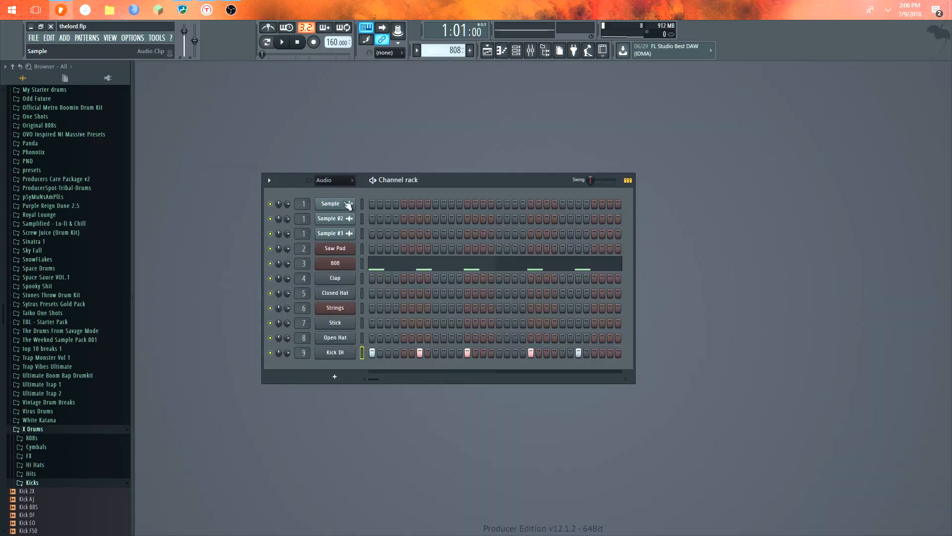
click(342, 218)
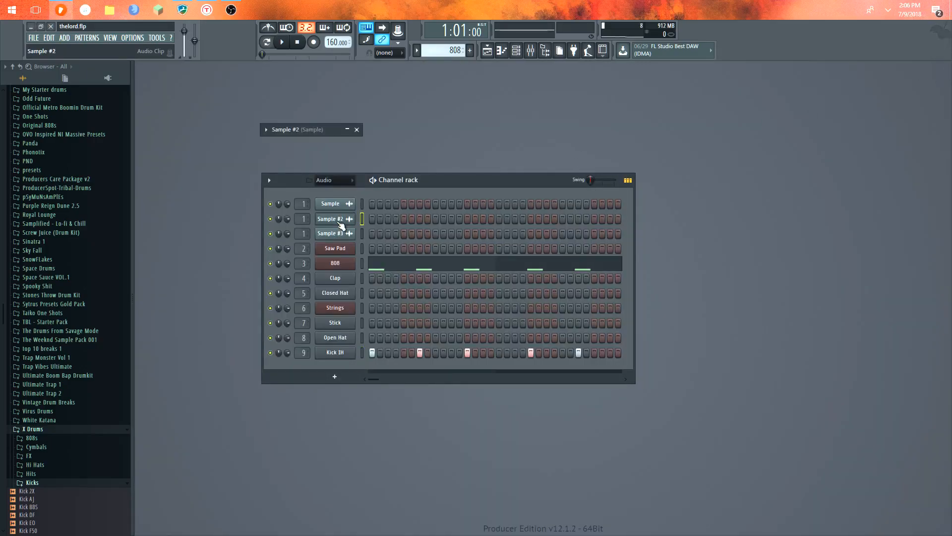
drag(320, 126, 561, 109)
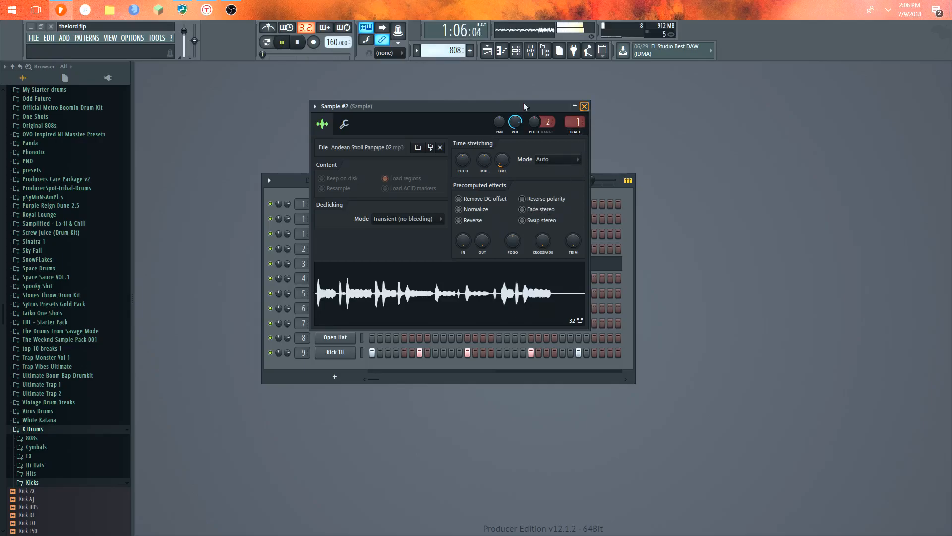
click(585, 106)
- Reset the Sample channel's time stretch and clear its mixer track assignment so it routes to the Master, previewing the original loop
click(330, 204)
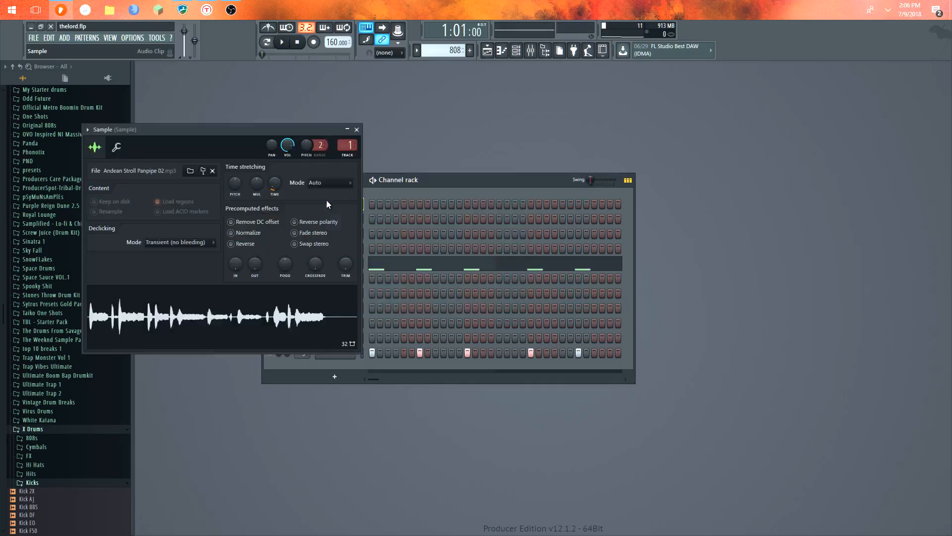
drag(274, 185, 275, 183)
drag(161, 127, 538, 96)
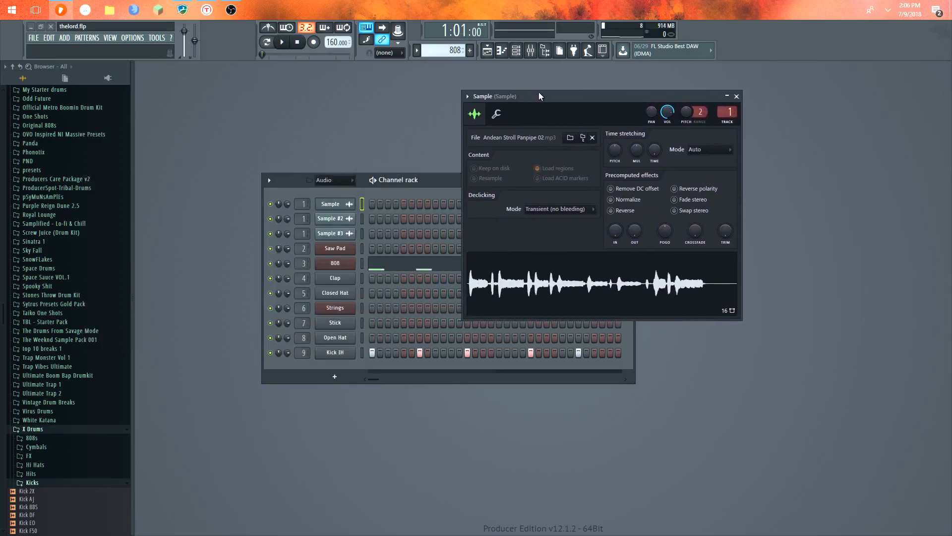
drag(301, 204, 302, 209)
key(z)
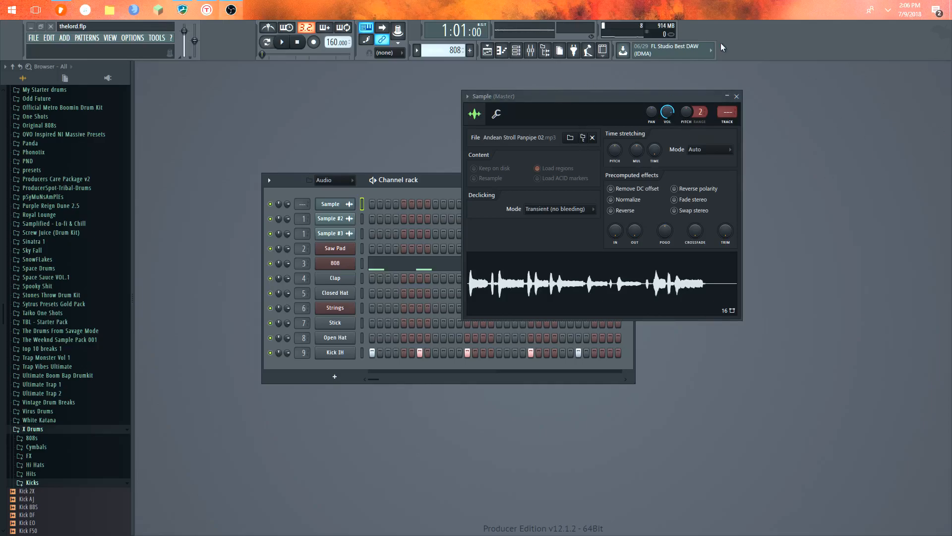
click(737, 97)
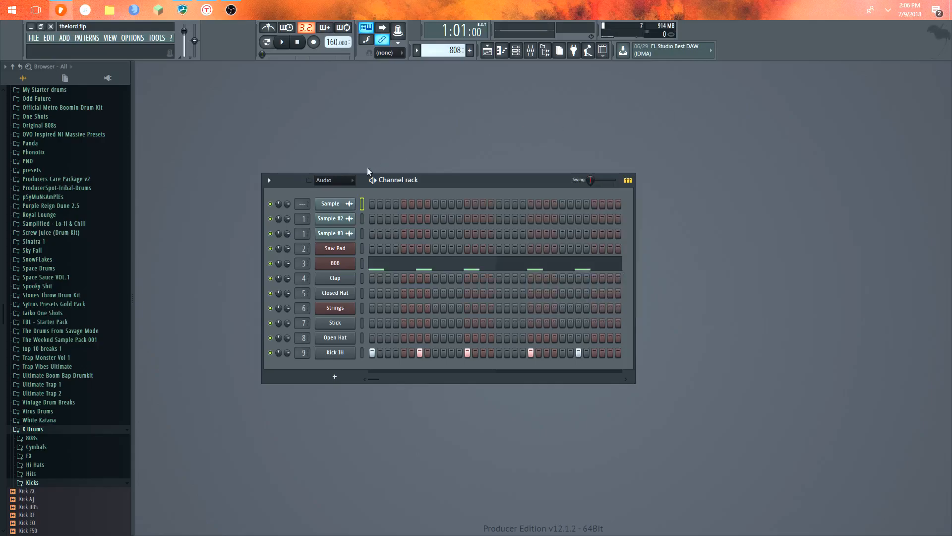
- Preview the stretched Sample #2 channel for comparison, close its settings and reopen the Playlist
click(328, 218)
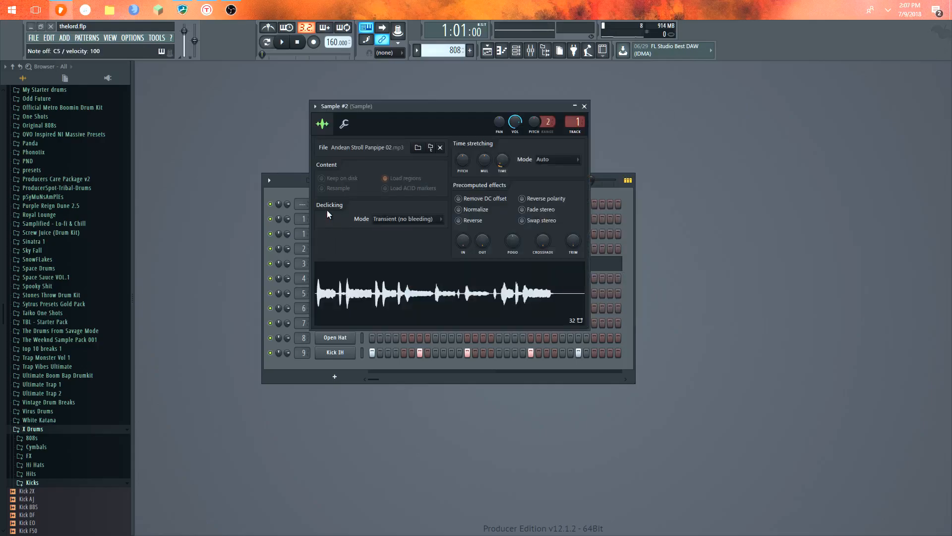
click(585, 106)
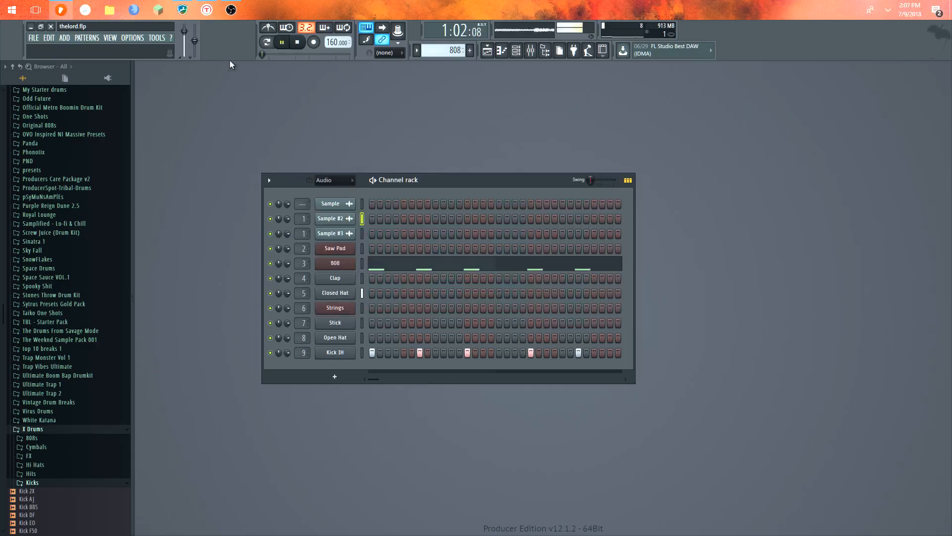
click(110, 38)
click(117, 58)
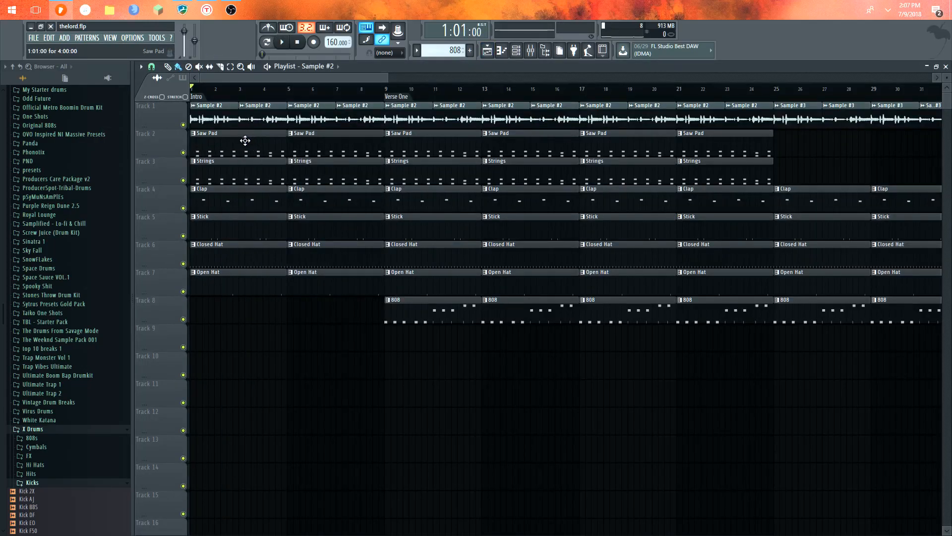
drag(307, 285, 292, 303)
right_click(302, 295)
shift+drag(255, 278, 353, 284)
- Copy the intro's first Sample #2 clip to the start of Track 9 and extend it to four bars
scroll(276, 322, up, 4)
drag(243, 82, 231, 82)
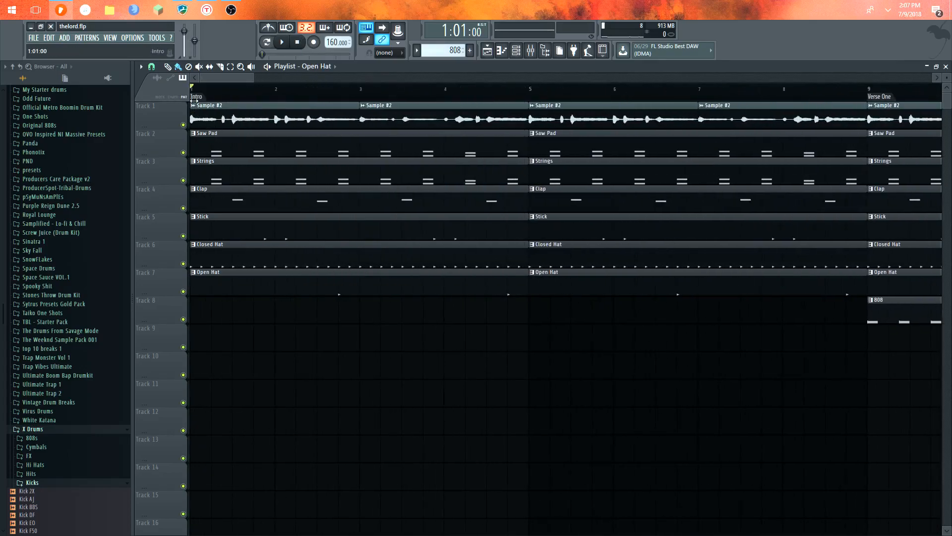
click(168, 66)
mouse_move(227, 117)
shift+mouse_down()
mouse_move(300, 121)
mouse_move(107, 451)
mouse_move(208, 348)
shift+mouse_up()
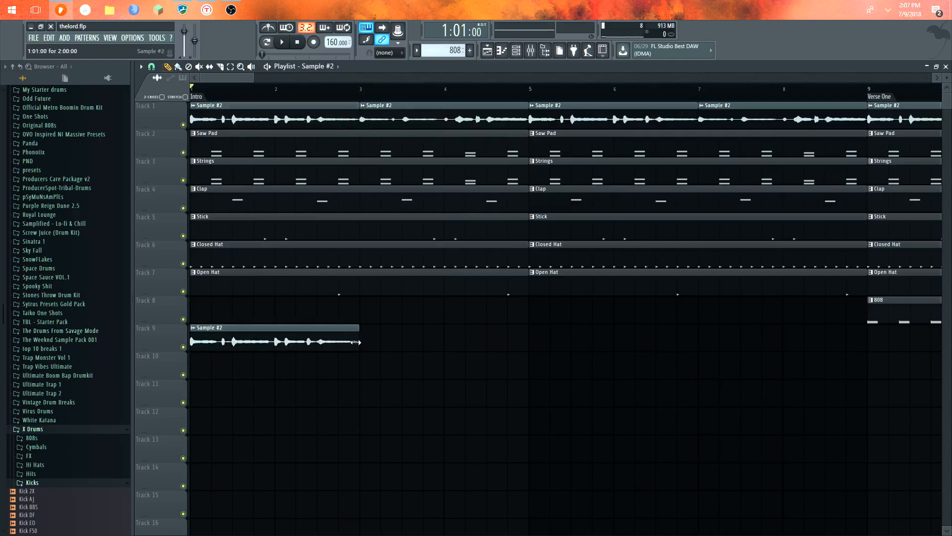
drag(357, 342, 518, 352)
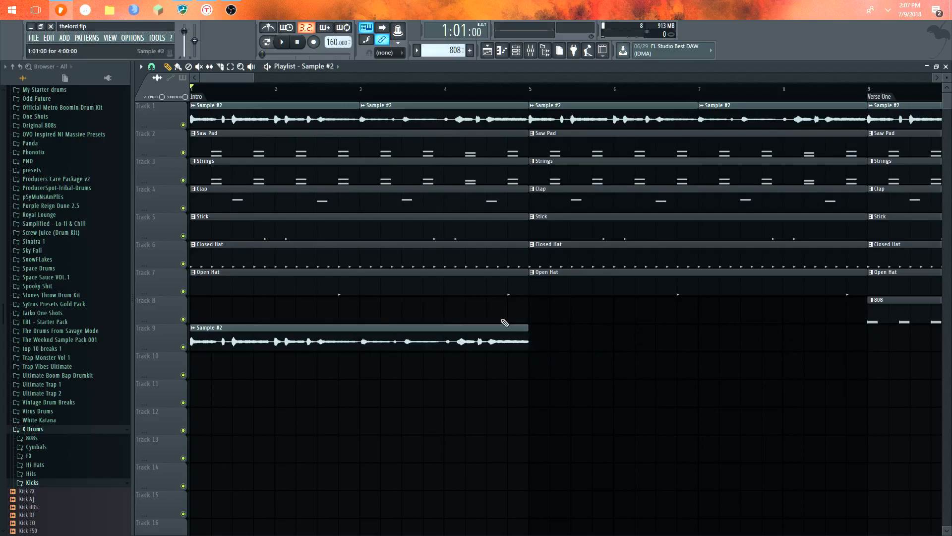
- Slice Track 9's Sample #2 clip at bar 3 and align the second piece's audio with the clip on Track 1
scroll(333, 299, up, 3)
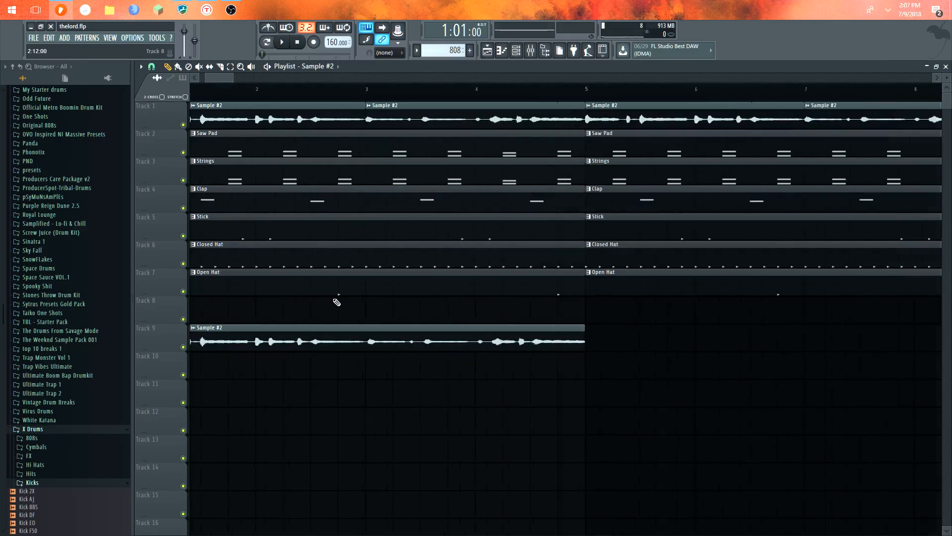
click(220, 66)
drag(405, 358, 403, 321)
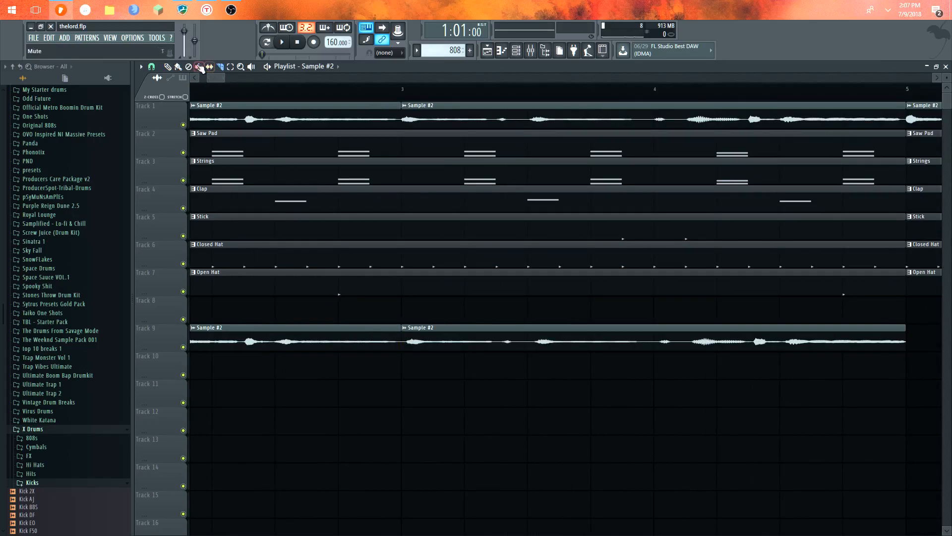
click(167, 66)
scroll(428, 335, down, 5)
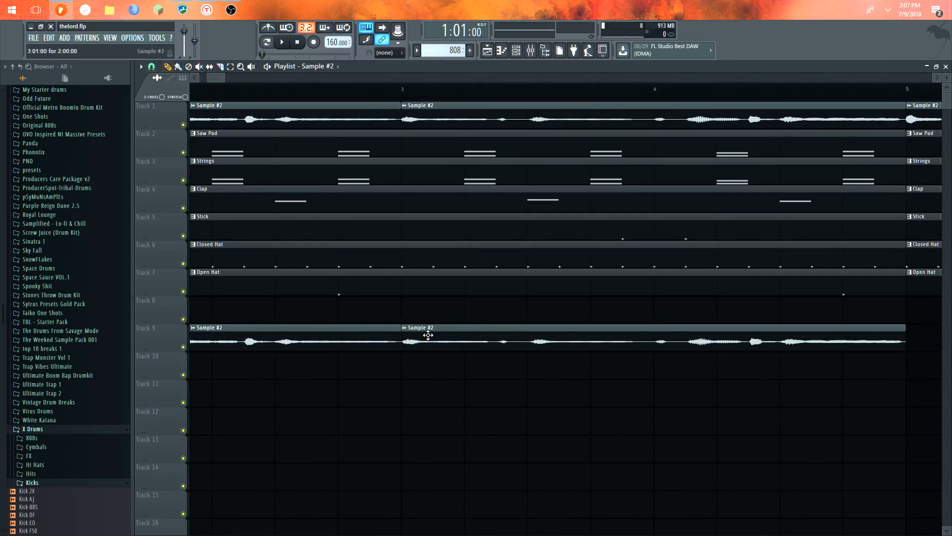
scroll(428, 335, down, 2)
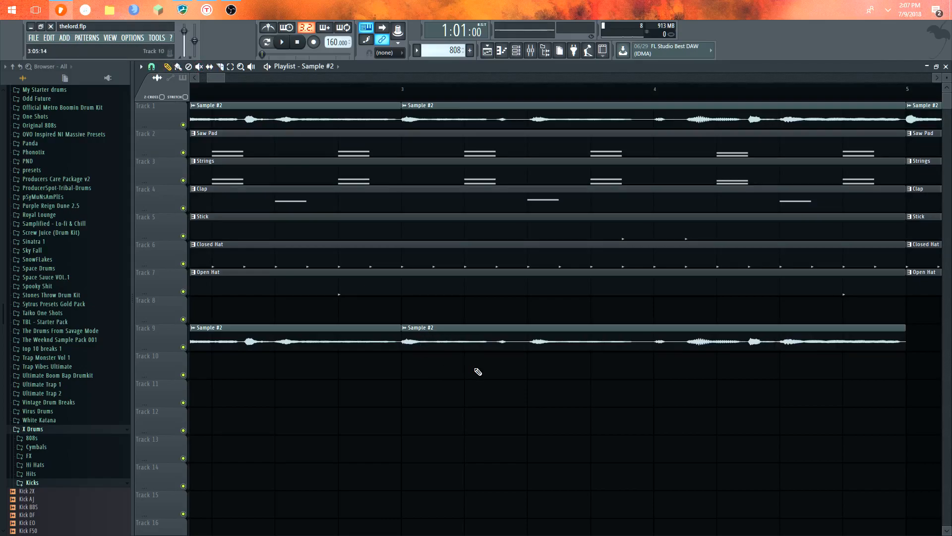
- Mute Track 1 and play the intro to hear the sliced Sample #2 clips on Track 9
scroll(477, 371, down, 6)
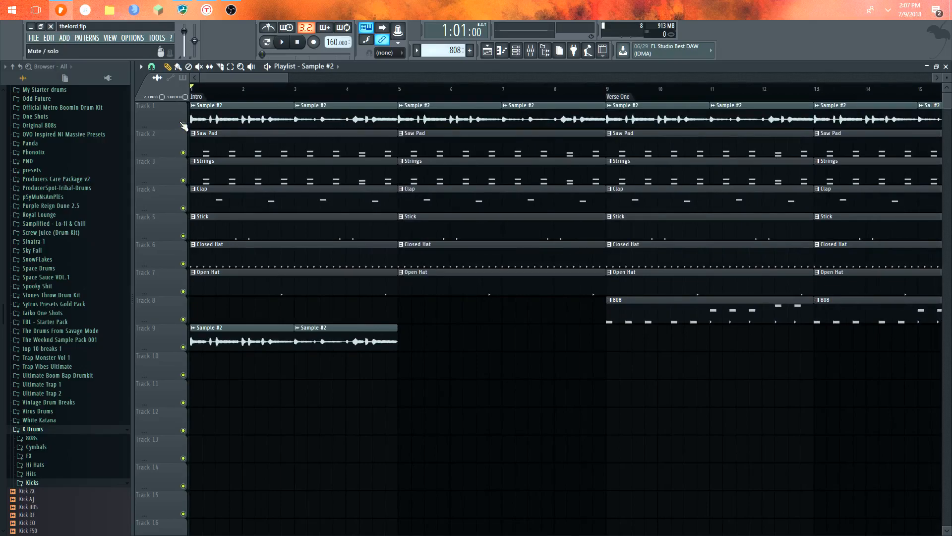
click(183, 125)
key(space)
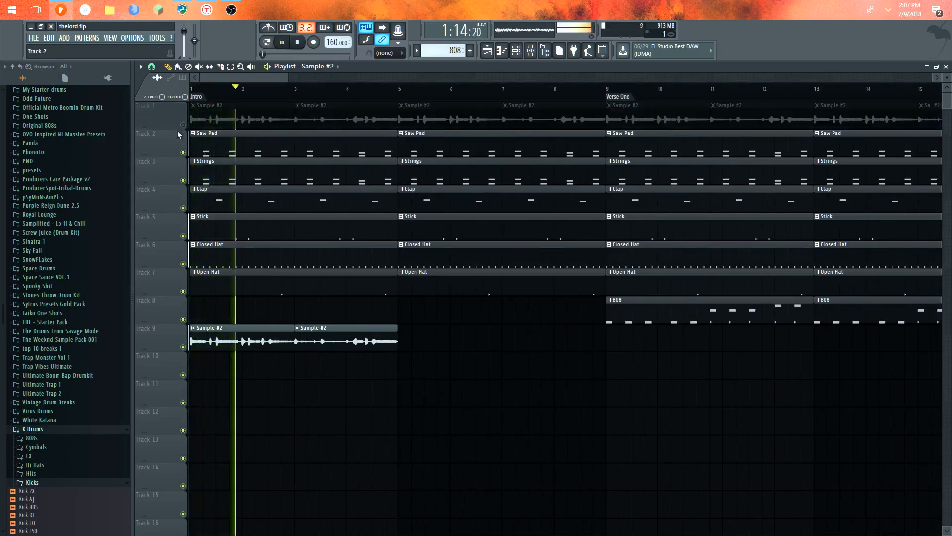
key(space)
- Delete the second Sample #2 piece on Track 9, extend the first piece to bar 5 and play the uncut version
right_click(323, 344)
drag(295, 337, 397, 362)
key(space)
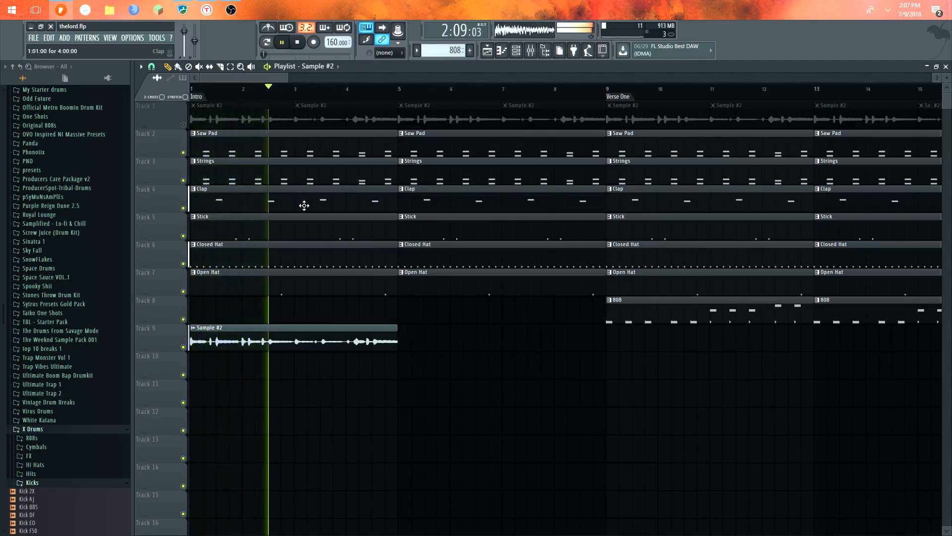
scroll(280, 254, up, 4)
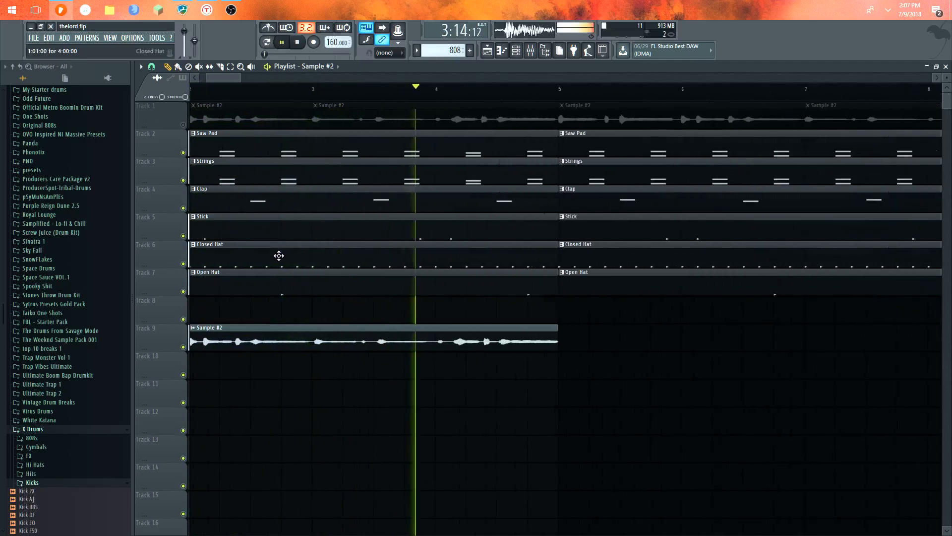
scroll(283, 259, down, 3)
key(space)
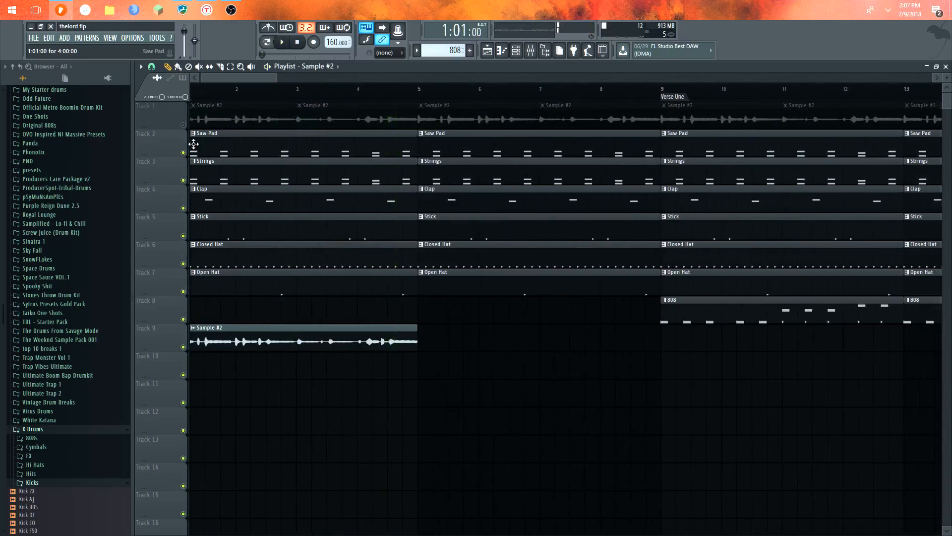
- Enable only Tracks 1 to 7 and play the intro to hear the original Sample #2 clips
ctrl+click(183, 124)
drag(183, 292, 183, 152)
key(space)
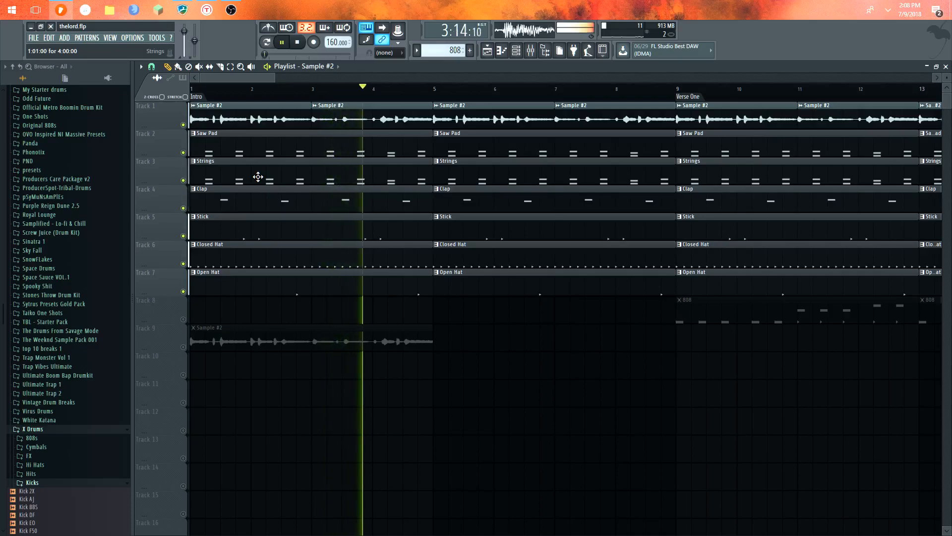
key(space)
- Delete the Sample #2 clip from Track 9 and re-enable all playlist tracks
right_click(351, 349)
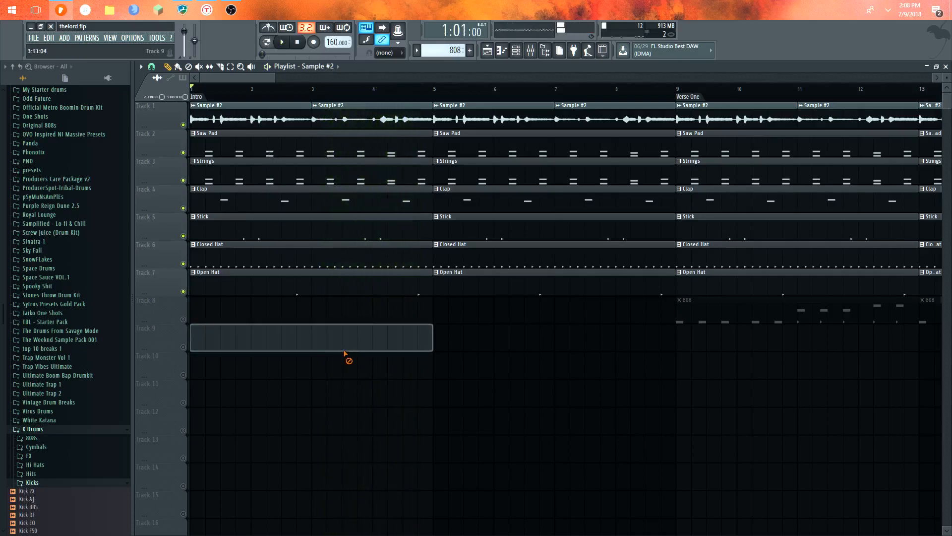
right_click(184, 292)
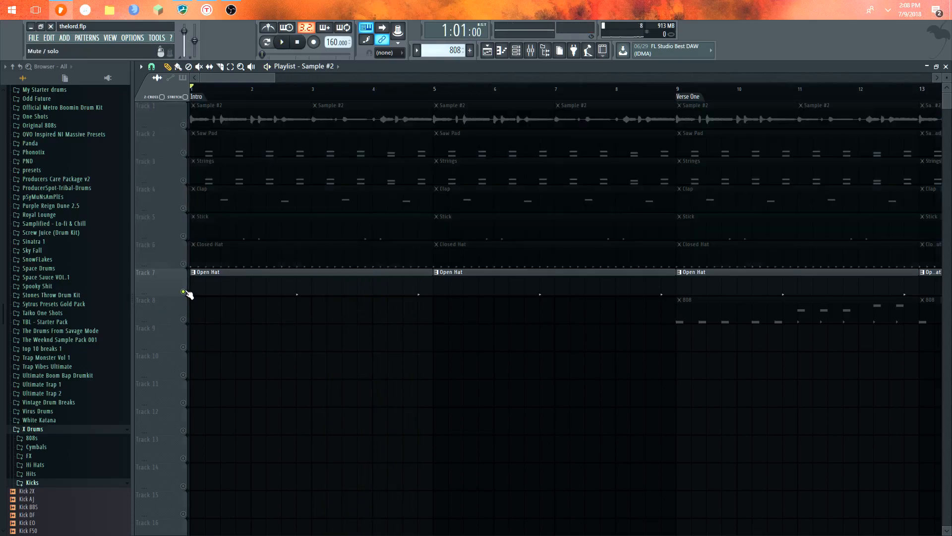
right_click(184, 292)
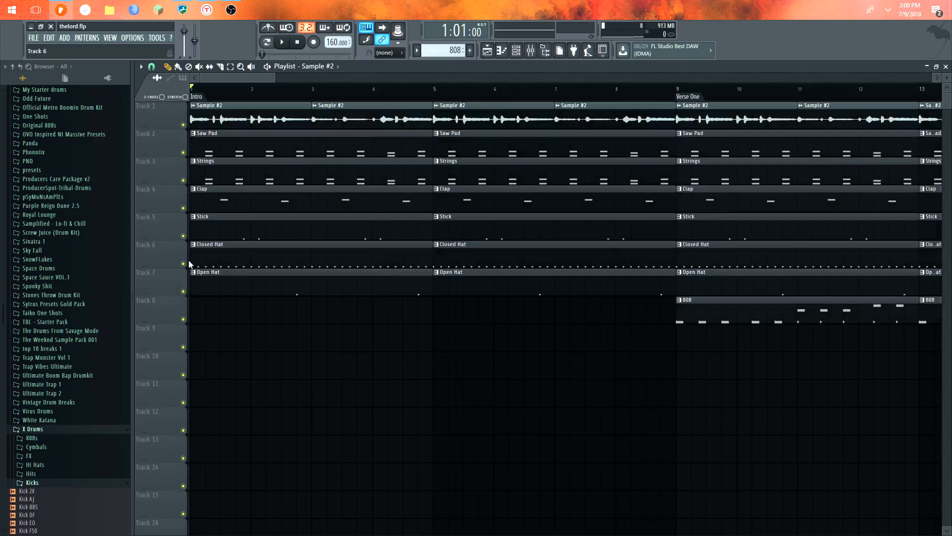
scroll(265, 361, down, 3)
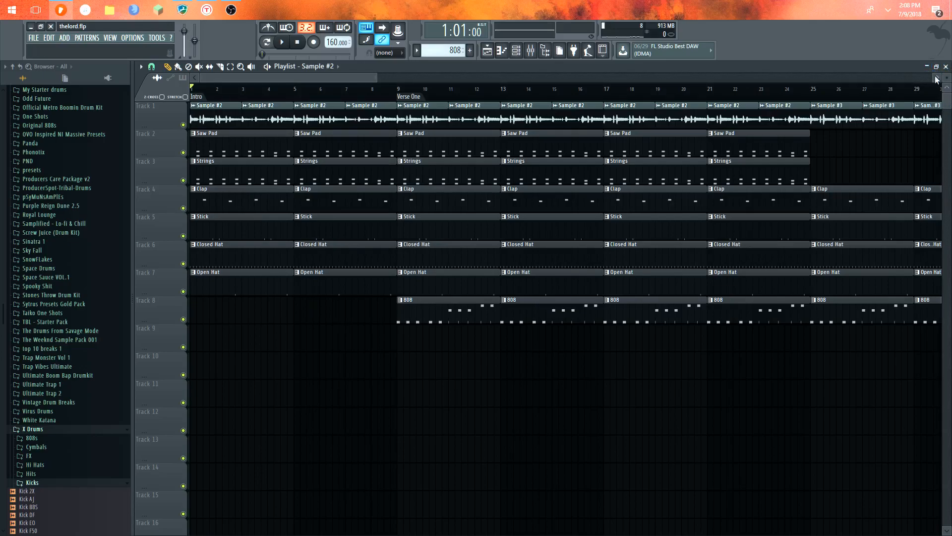
- Close the Playlist and view the Saw Pad channel's Serum patch, closing the plugin again
click(946, 66)
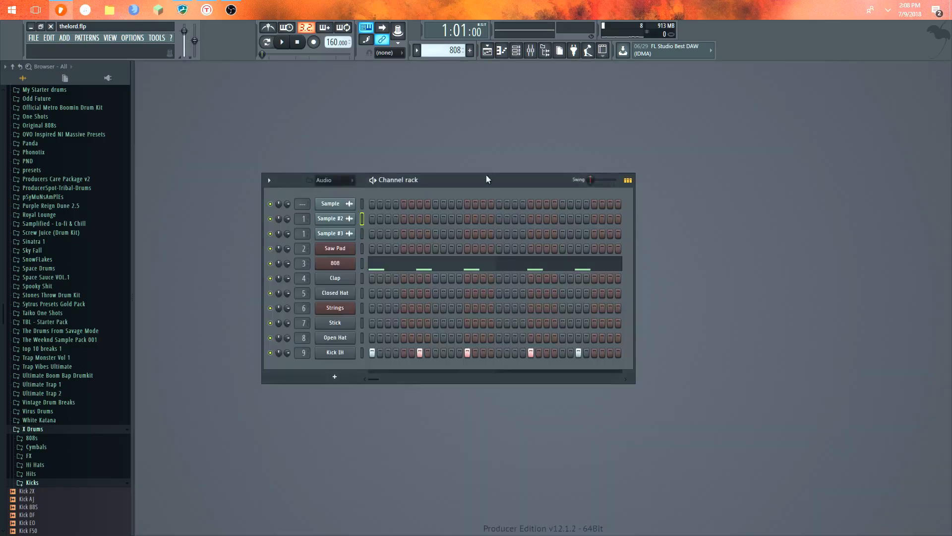
click(335, 247)
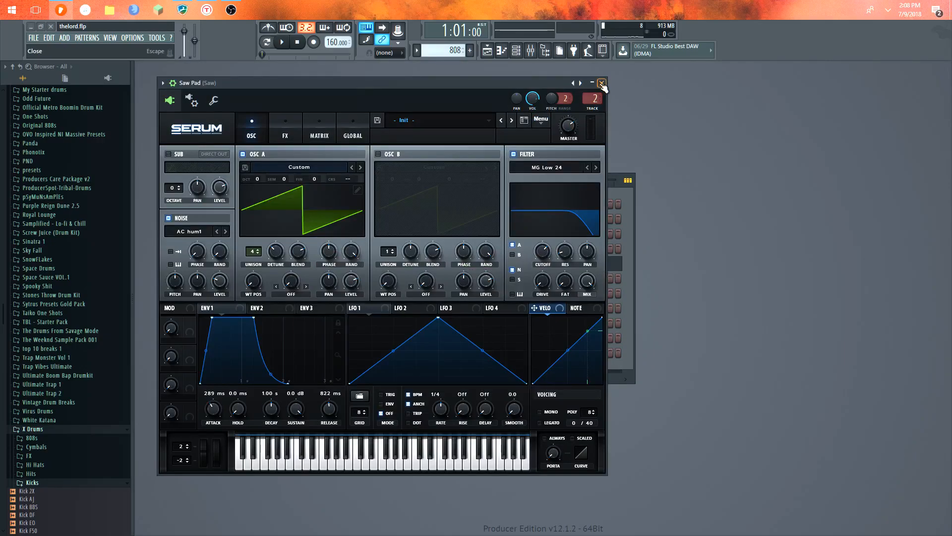
click(602, 83)
- Switch to the Saw Pad pattern and open its notes in the Piano roll
click(446, 50)
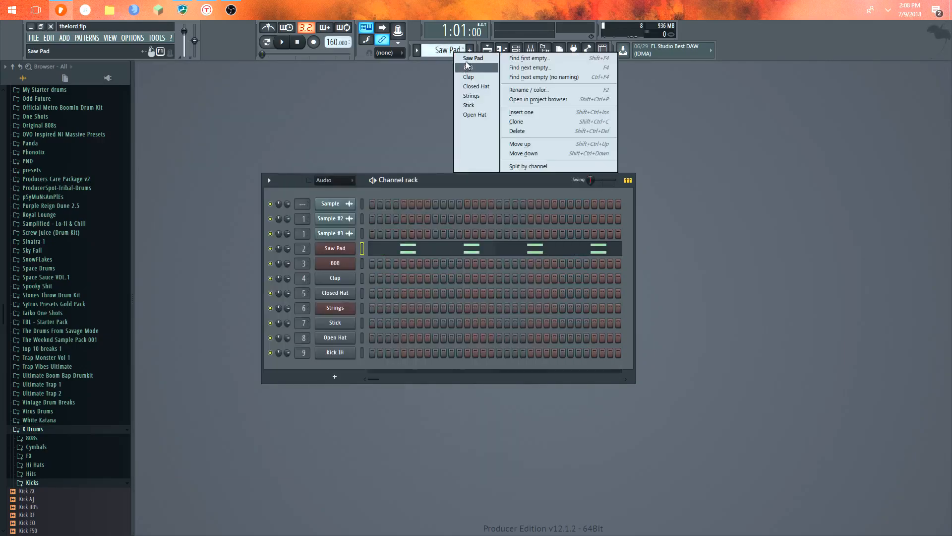
key(Escape)
right_click(332, 248)
click(391, 249)
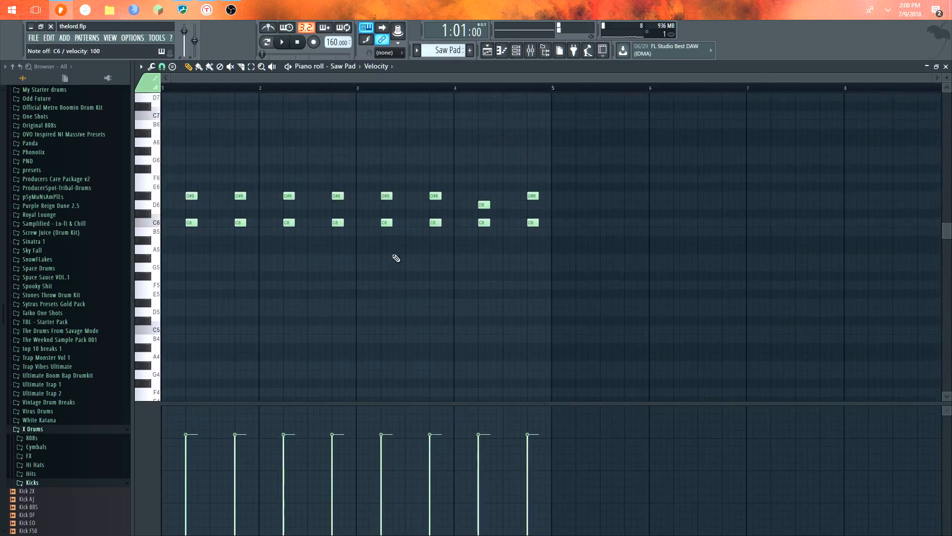
- Audition the Saw Pad melody live by playing C6 with D#6 repeatedly, using D6 in the seventh chord
key(q)
key(3)
key(q)
key(3)
key(q)
key(3)
key(q)
key(3)
key(q)
key(3)
key(q)
key(3)
key(q)
key(w)
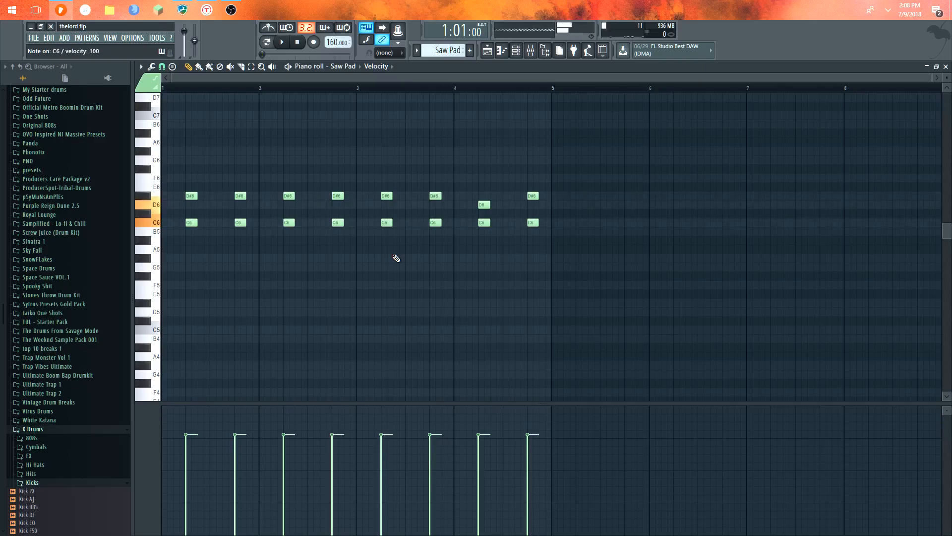
key(q)
key(3)
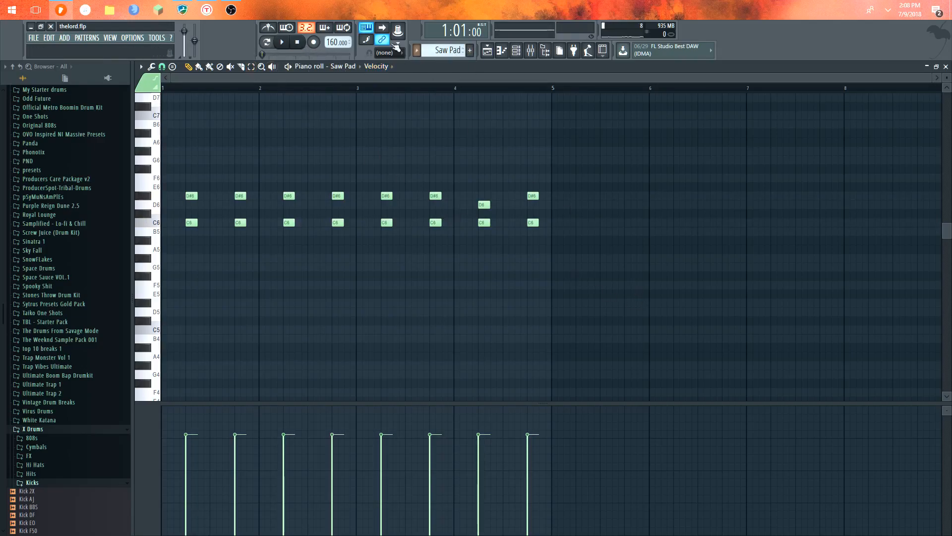
- Open the Mixer to inspect its tracks, and close it to return to the Saw Pad Piano roll
click(110, 38)
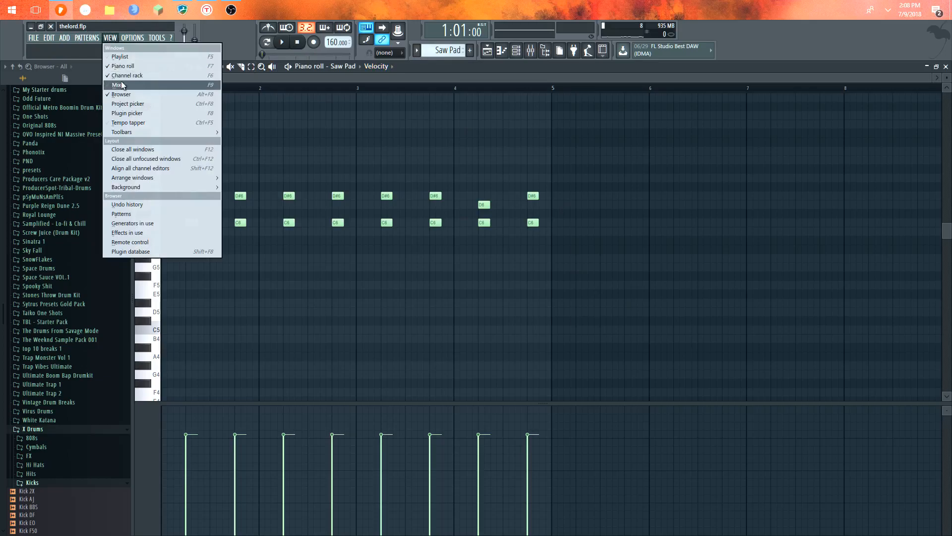
click(119, 86)
click(251, 487)
click(504, 487)
click(946, 66)
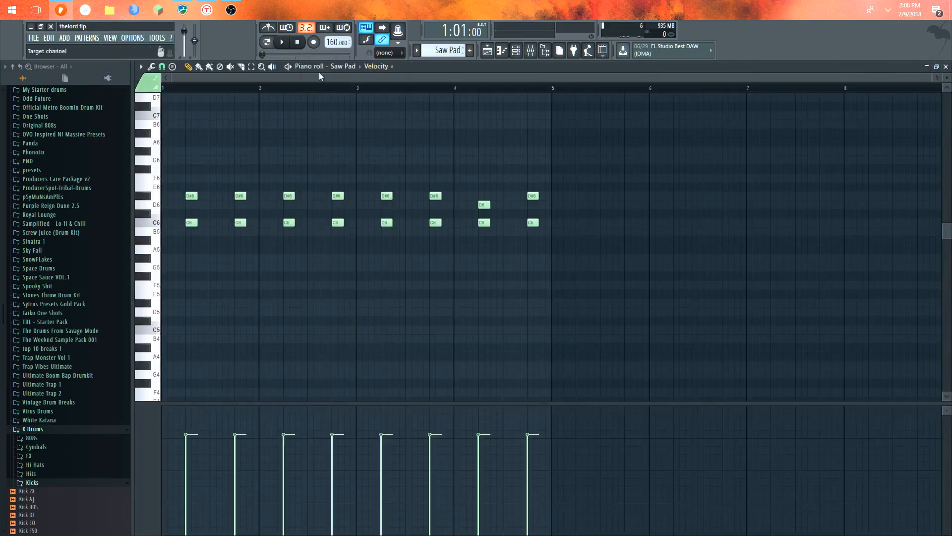
- Switch playback to pattern mode and play the Saw Pad pattern on its own in the Piano roll
scroll(258, 135, up, 3)
scroll(258, 135, down, 1)
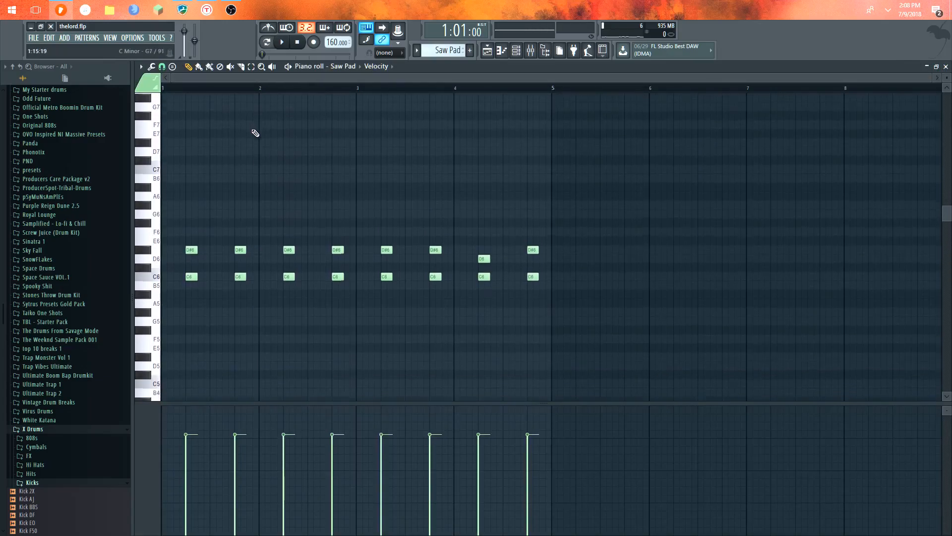
key(space)
key(space)
click(268, 44)
key(space)
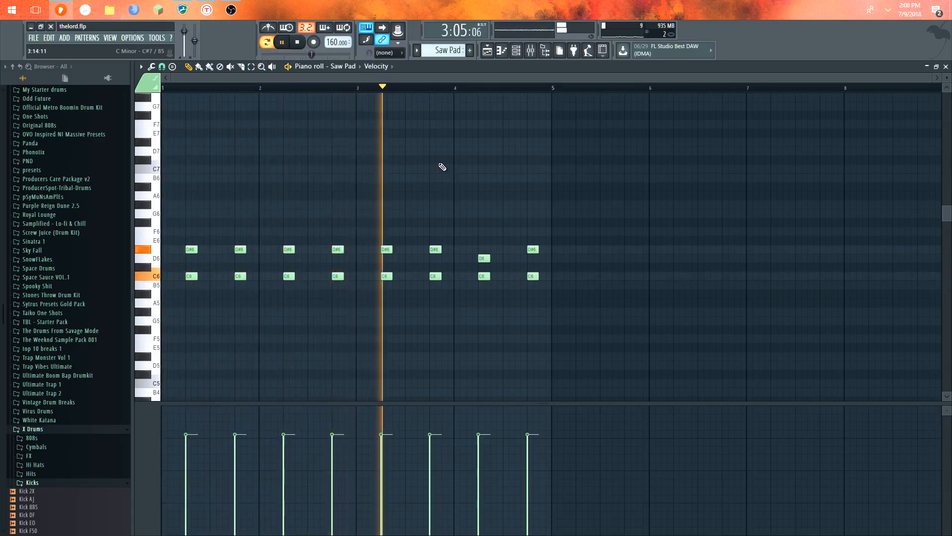
key(space)
- Close the Piano roll and review the Saw Pad channel's Serum patch from the Channel rack, closing the plugin again
click(947, 67)
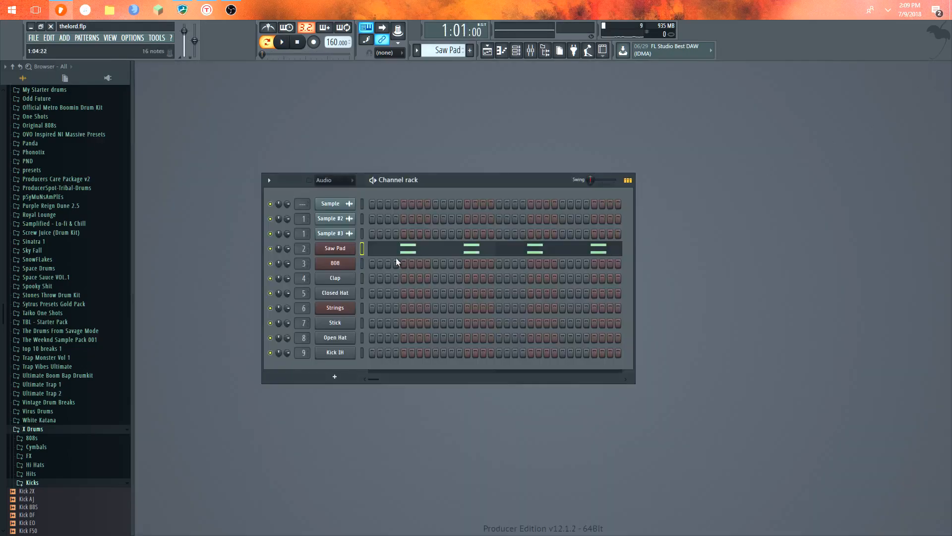
click(339, 248)
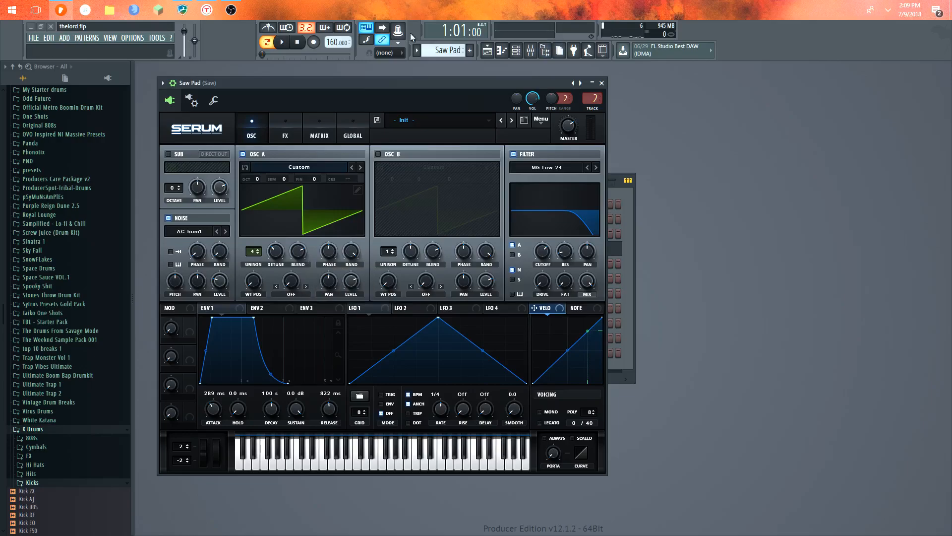
click(602, 83)
- Switch to the Strings pattern and view the Big Soft Strings preset in its Xpand!2 plugin, closing the plugin again
click(449, 50)
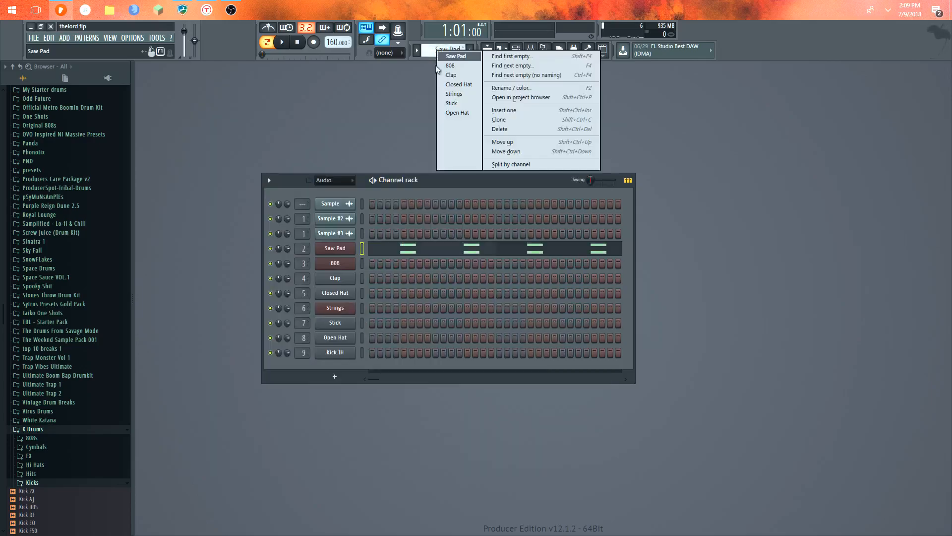
click(466, 94)
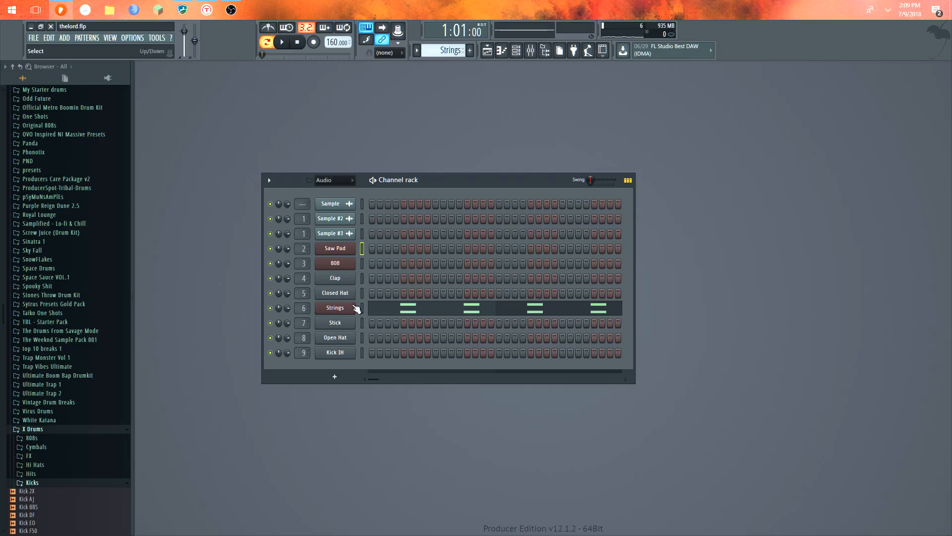
click(336, 308)
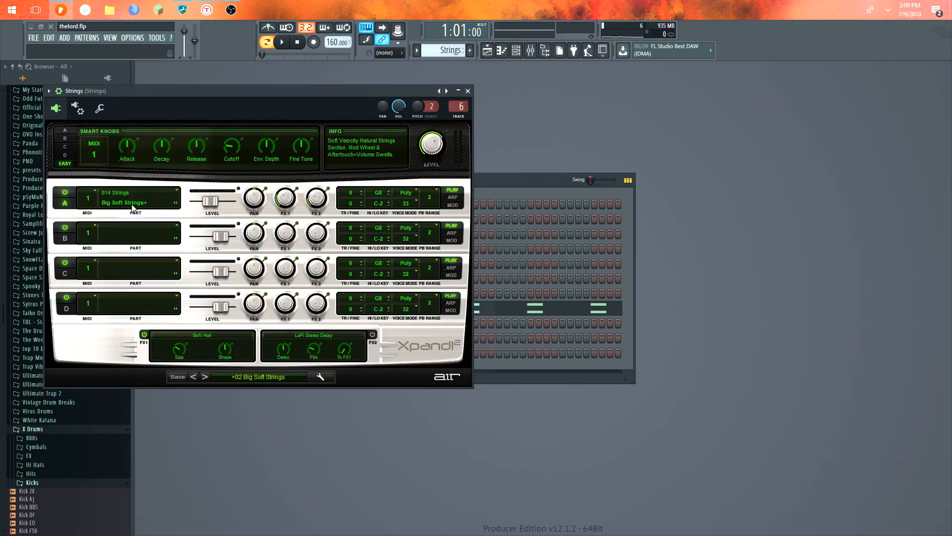
click(468, 91)
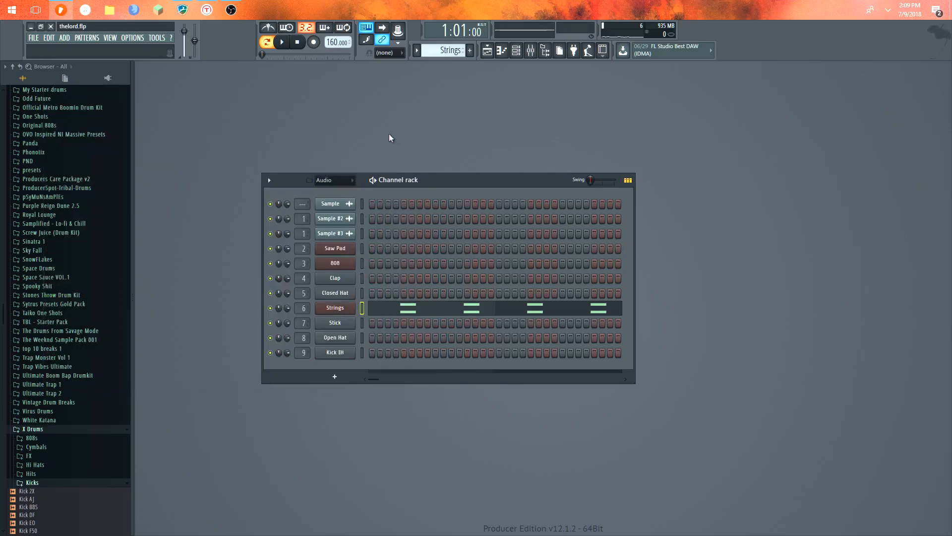
- Play the Strings pattern while viewing its notes in the Piano roll, stopping playback at the end
click(283, 44)
right_click(336, 307)
click(363, 308)
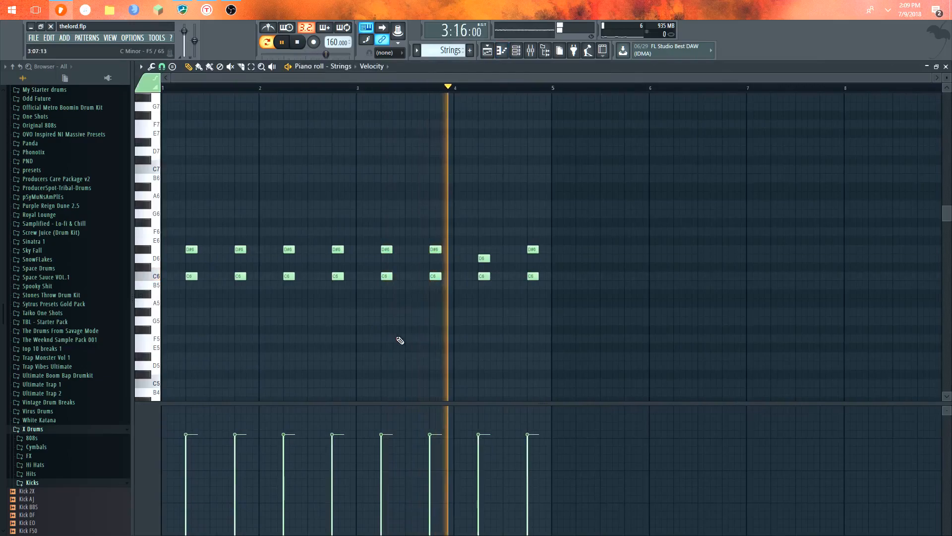
key(space)
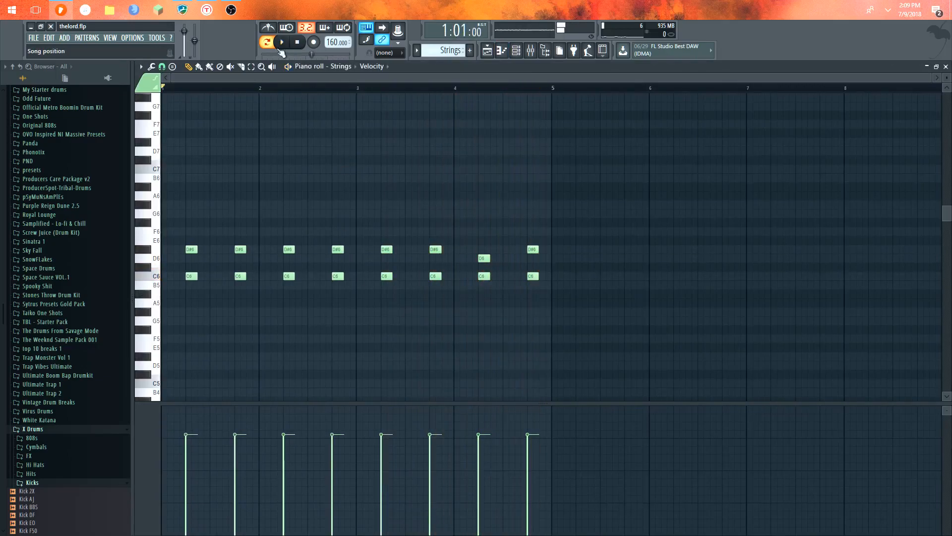
- Solo the Strings and Saw Pad tracks in the Playlist and play them together in song mode
click(110, 38)
click(119, 51)
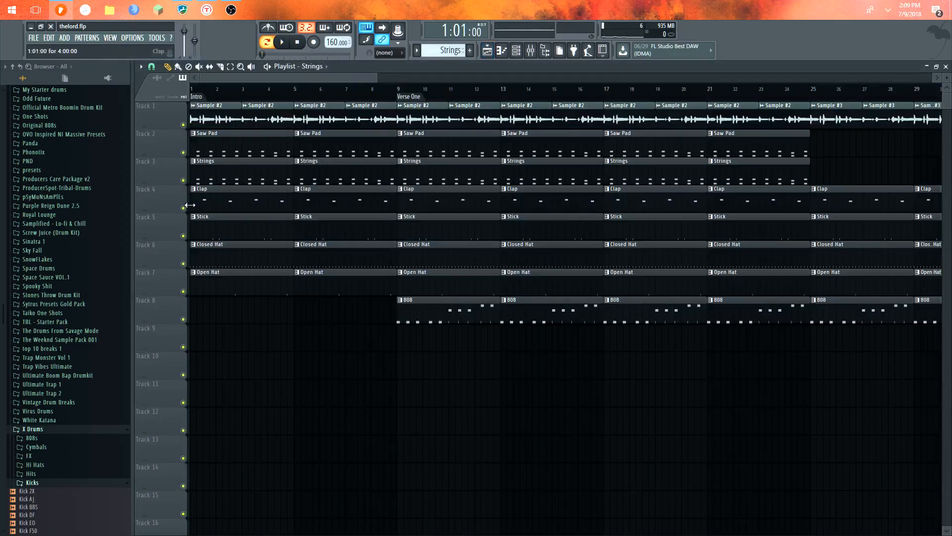
right_click(183, 180)
click(183, 153)
key(l)
key(space)
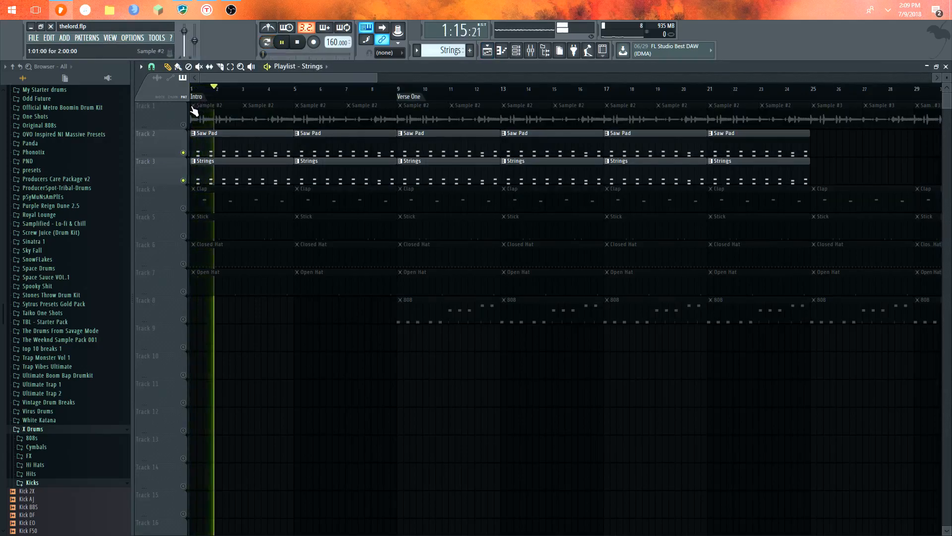
key(space)
- Inspect the Fruity Flanger settings on the Saw track in the Mixer, closing the effect window again
click(109, 39)
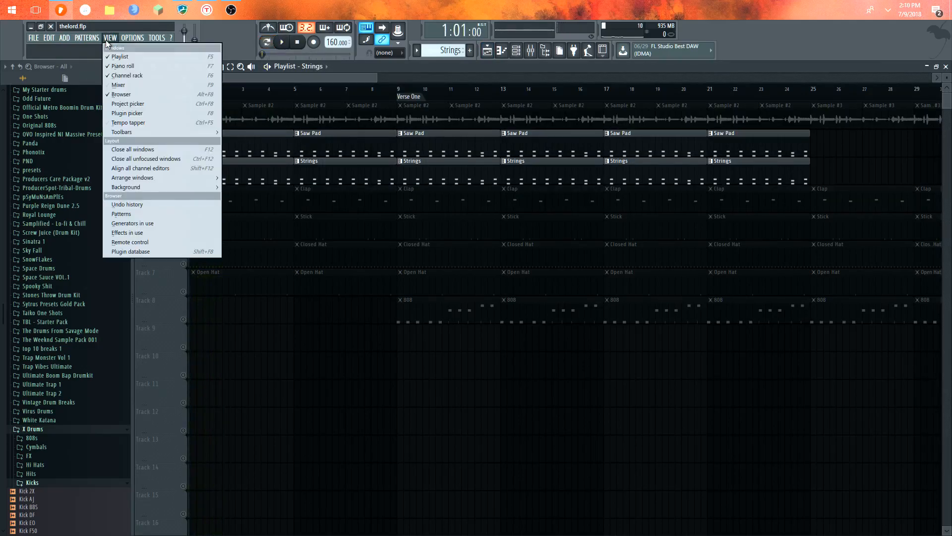
click(119, 85)
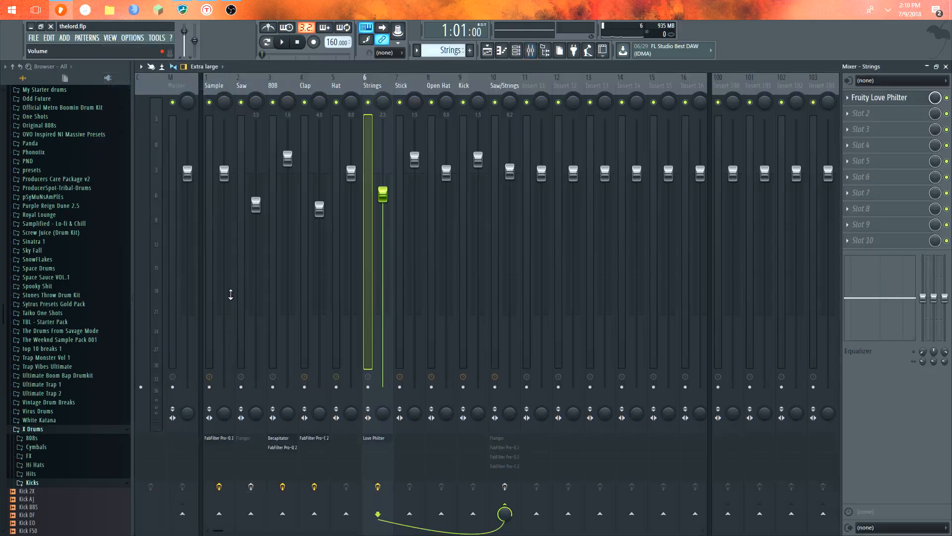
click(238, 299)
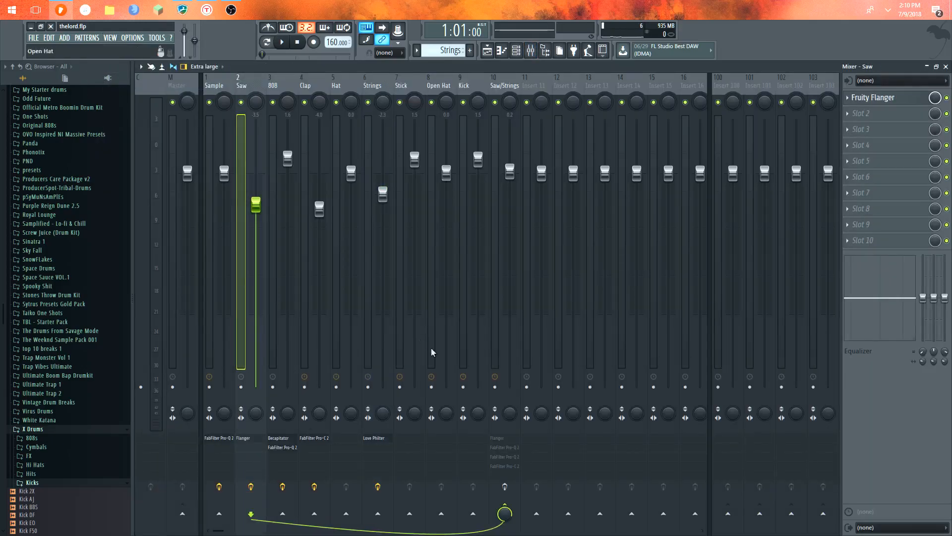
click(873, 98)
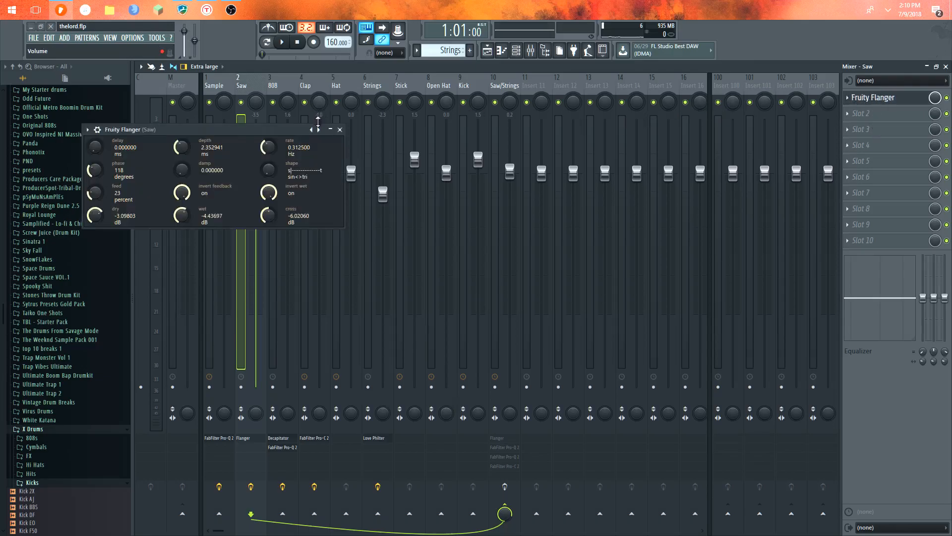
click(341, 130)
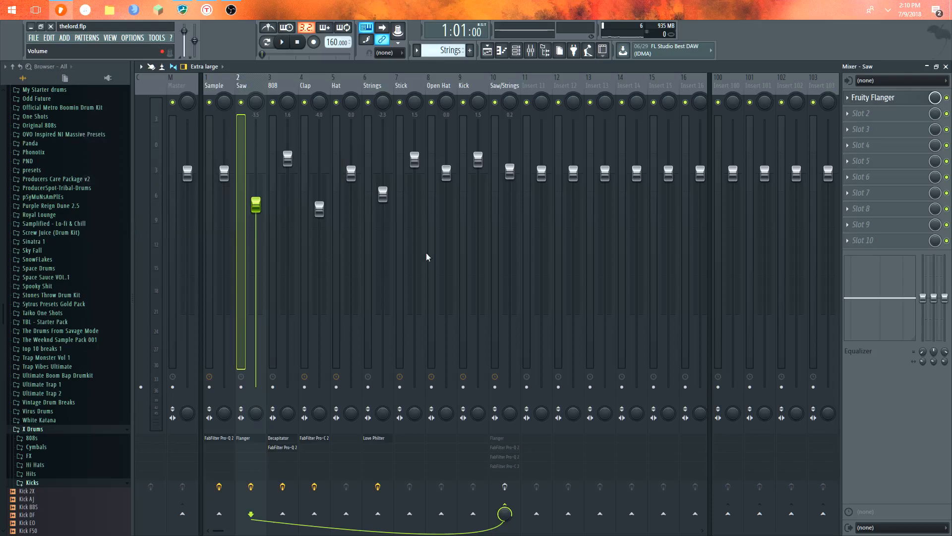
- Check the Saw/Strings mixer track's effect chain and inspect Fruity Love Philter on the Strings track, closing its window
click(493, 356)
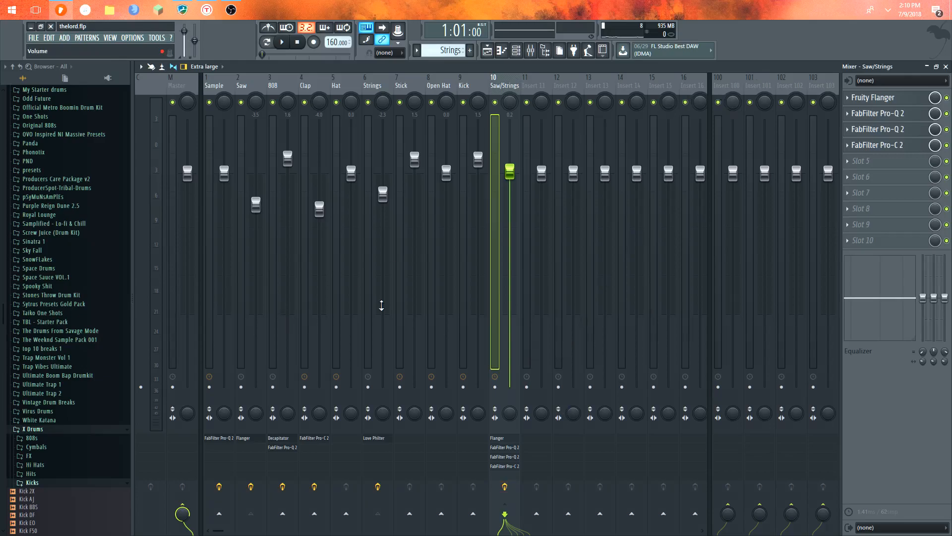
click(358, 304)
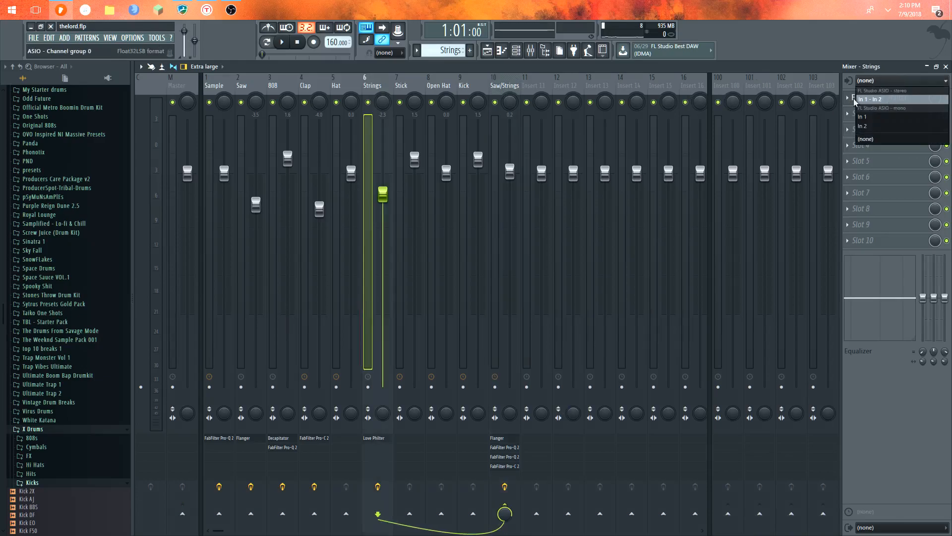
click(879, 97)
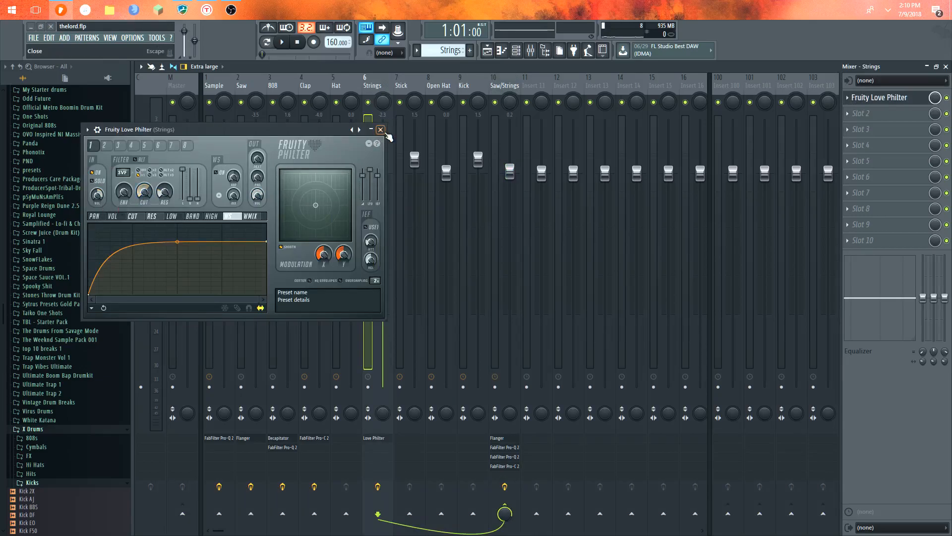
click(381, 129)
- Inspect the Fruity Flanger settings on the Saw/Strings mixer track and close the effect window
click(494, 160)
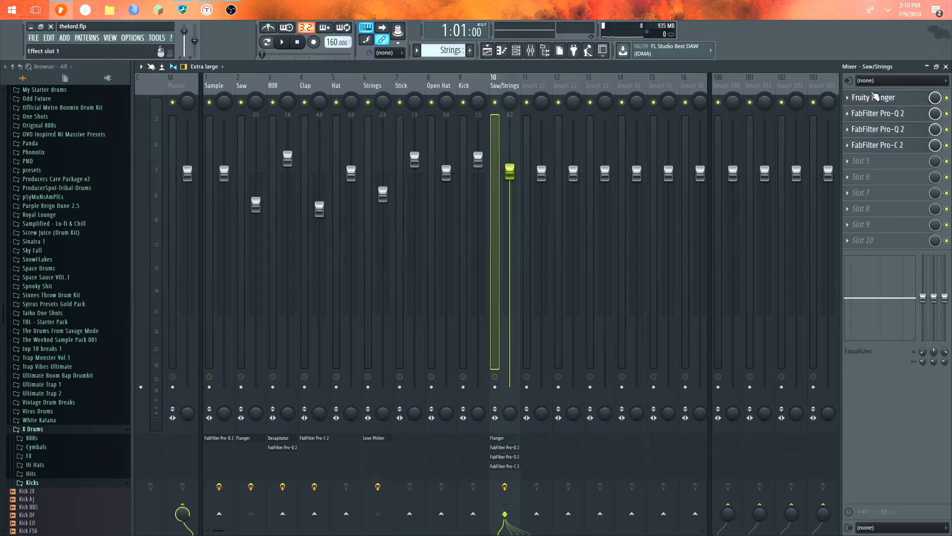
click(873, 98)
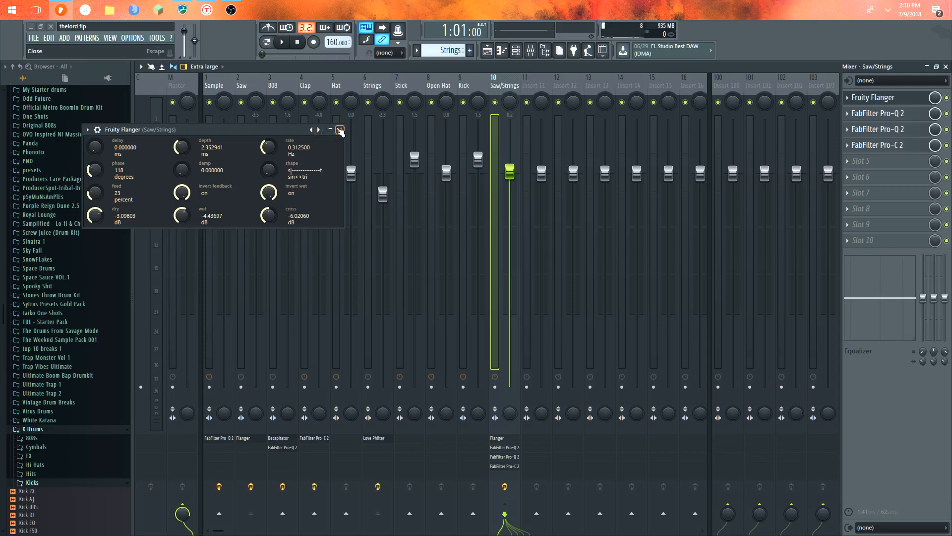
click(340, 130)
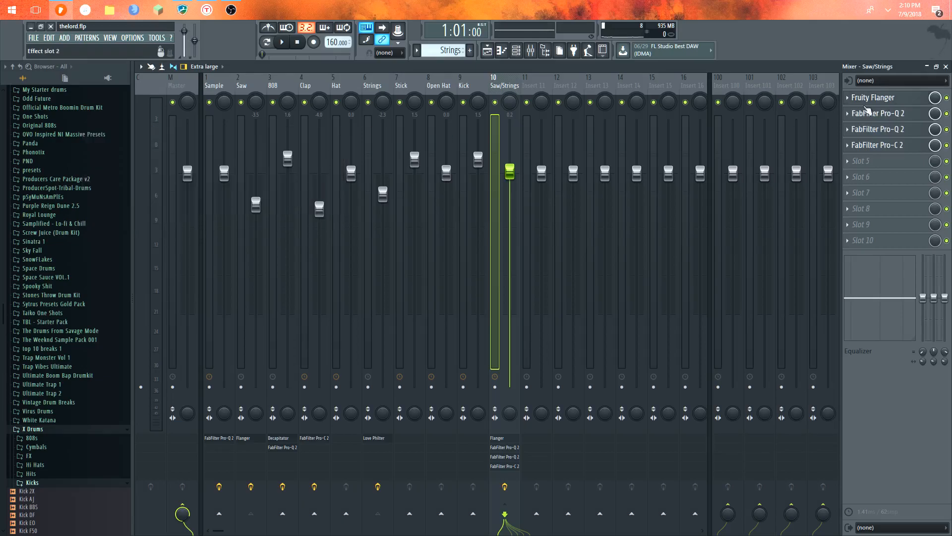
- Inspect the FabFilter Pro-Q 2 equalizers and the FabFilter Pro-C 2 compressor on the Saw/Strings mixer track, closing each window
click(873, 114)
click(874, 114)
click(862, 132)
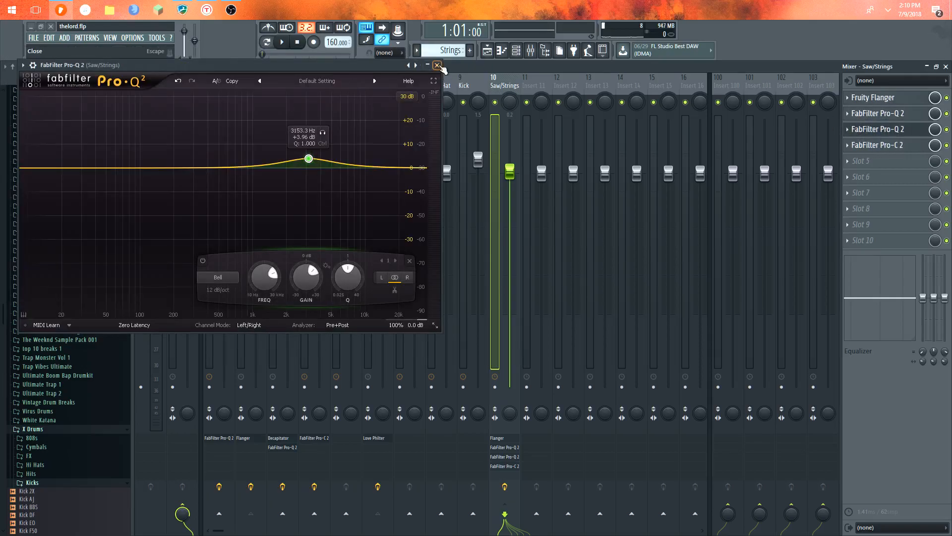
click(437, 65)
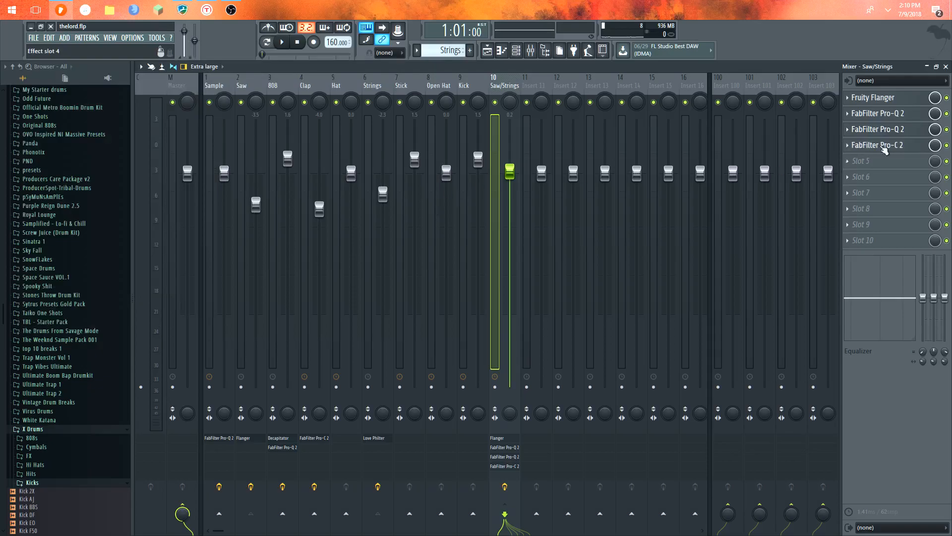
click(898, 147)
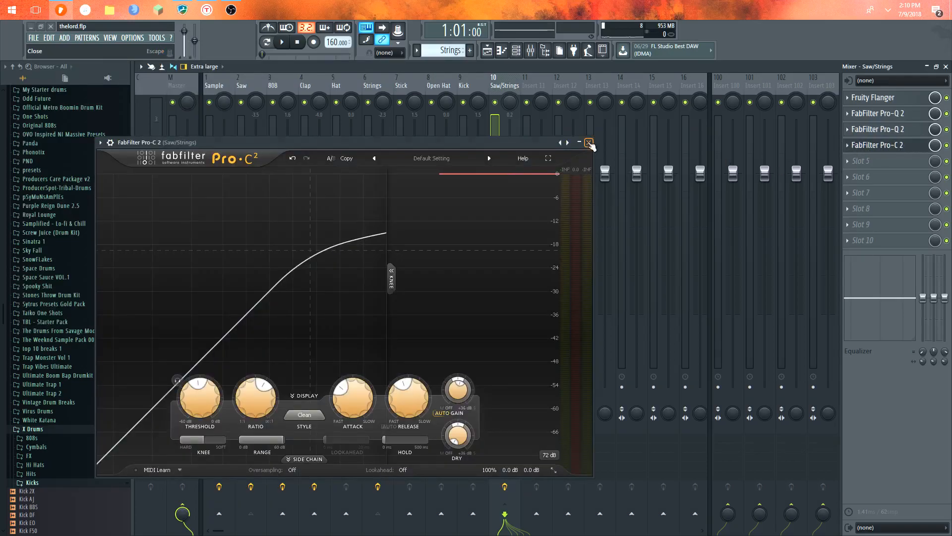
click(592, 144)
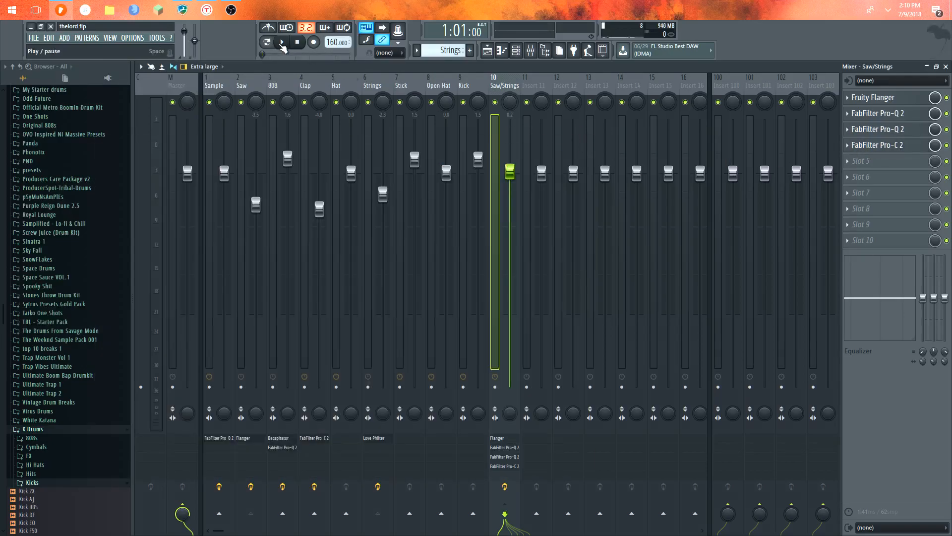
- Return to the Playlist and play the soloed Saw Pad and Strings tracks from the start, stopping playback at the end
click(107, 39)
click(119, 55)
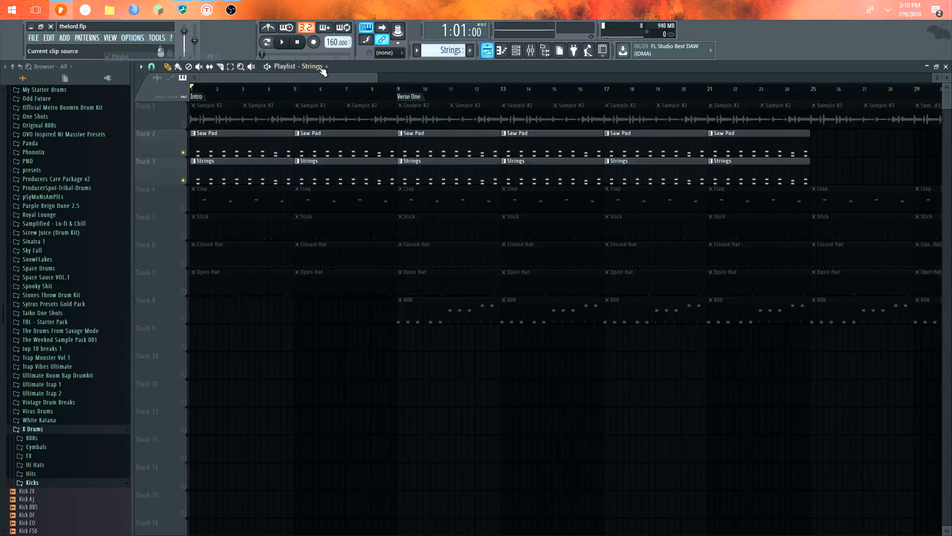
key(space)
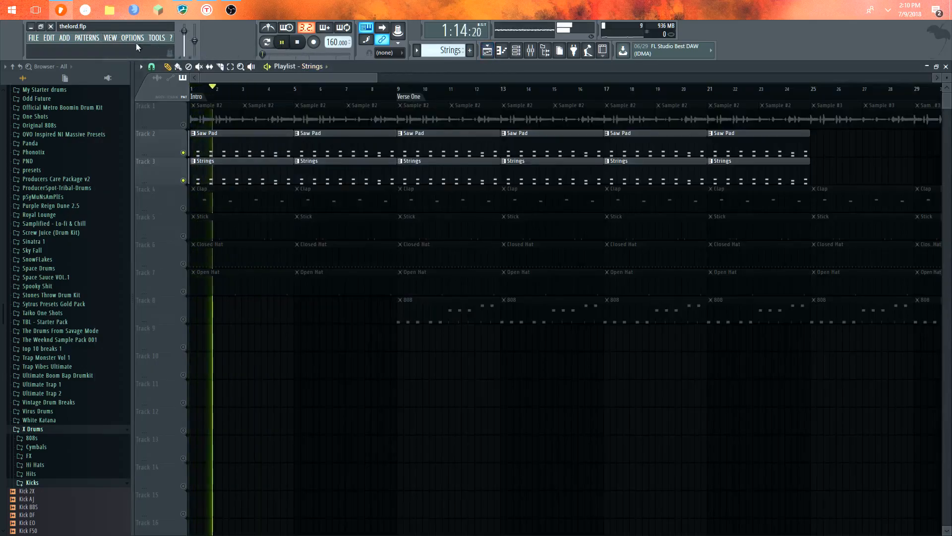
click(299, 47)
- Unmute the Sample #2 track and play it together with the Saw Pad and Strings
click(183, 124)
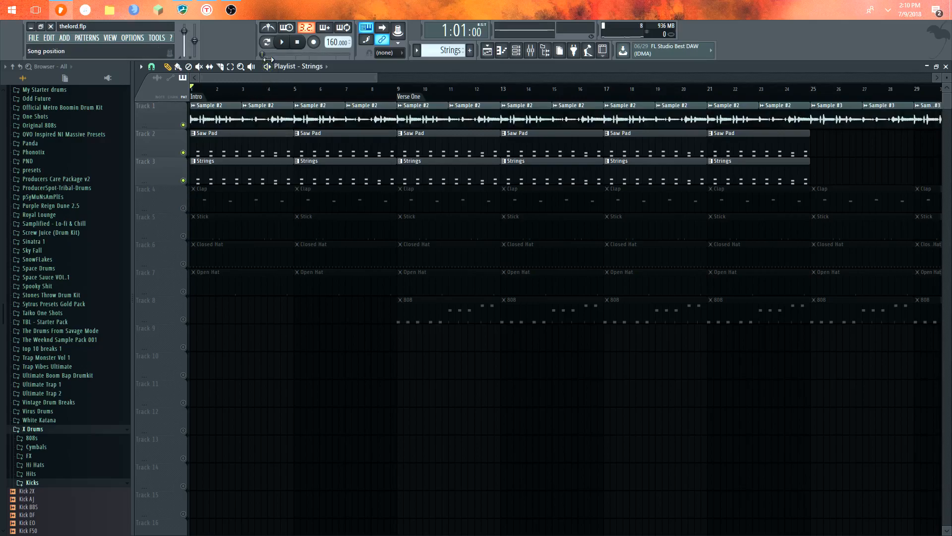
click(284, 44)
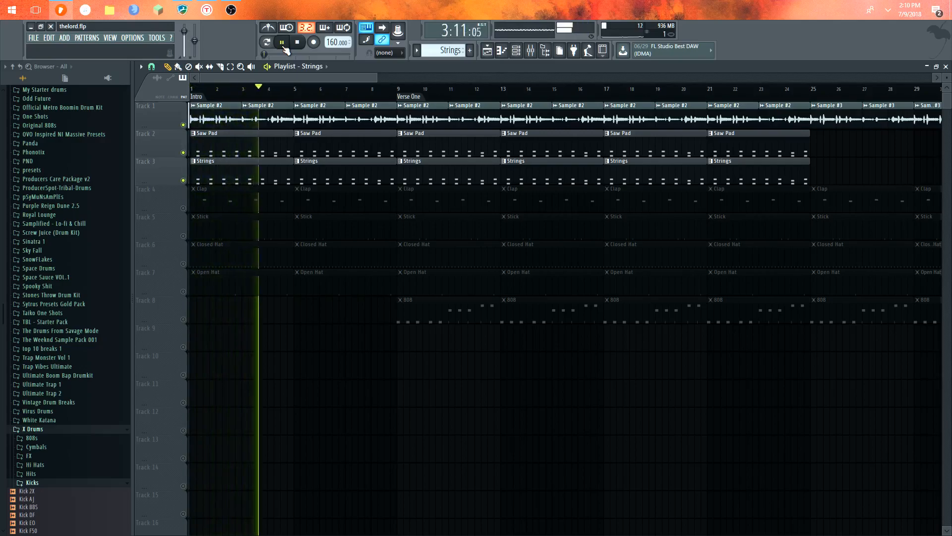
click(283, 44)
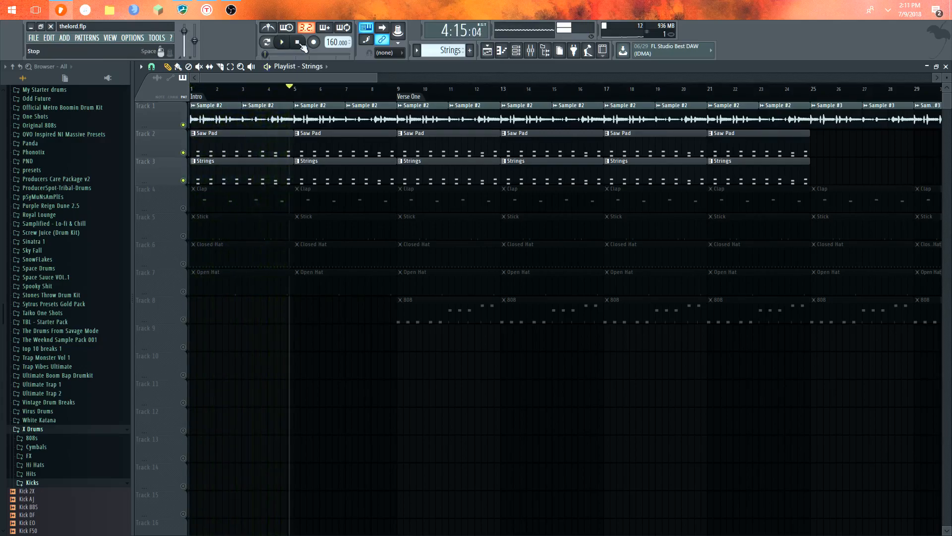
- Solo and unsolo the Clap track to re-enable every Playlist track, and close the open windows down to the Channel rack
right_click(183, 208)
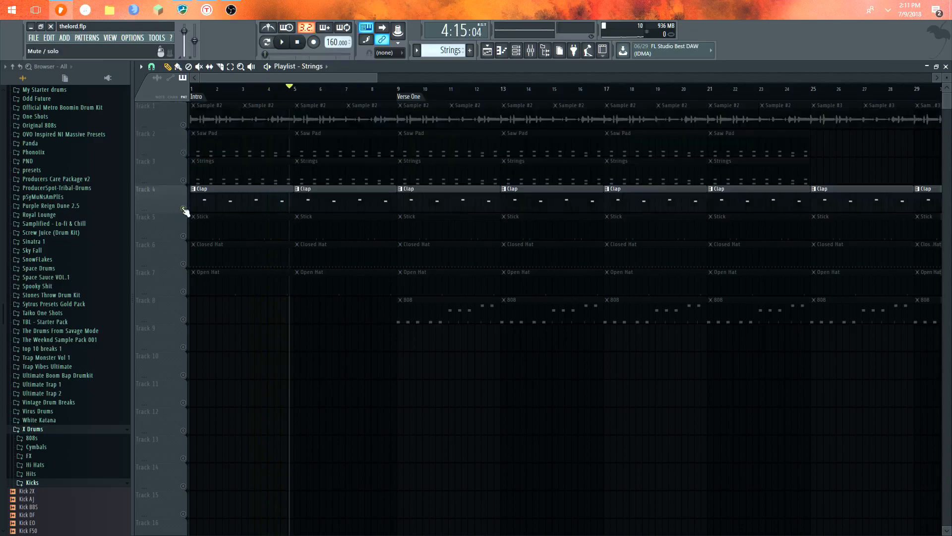
right_click(184, 209)
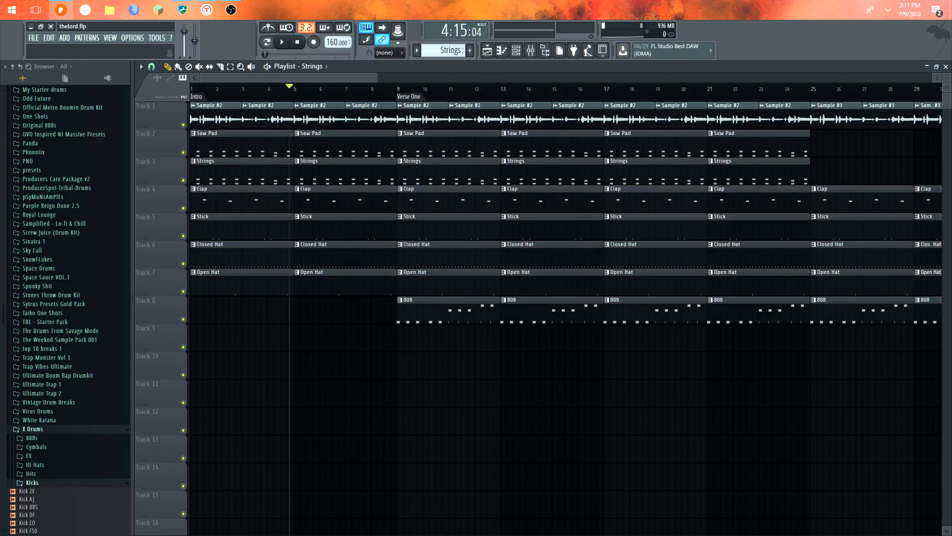
click(946, 67)
click(946, 66)
click(945, 66)
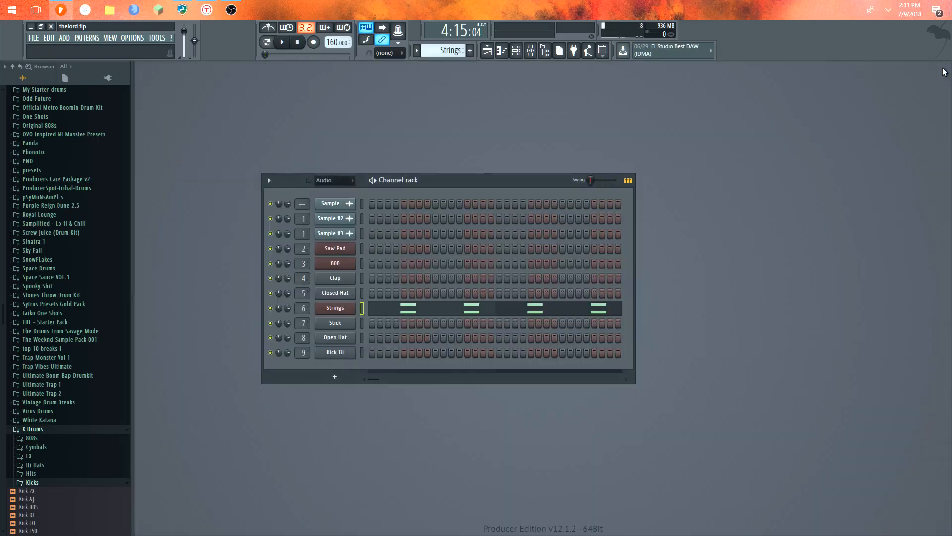
- Select the Clap pattern and open the Clap channel's notes in the Piano roll
click(449, 50)
click(458, 71)
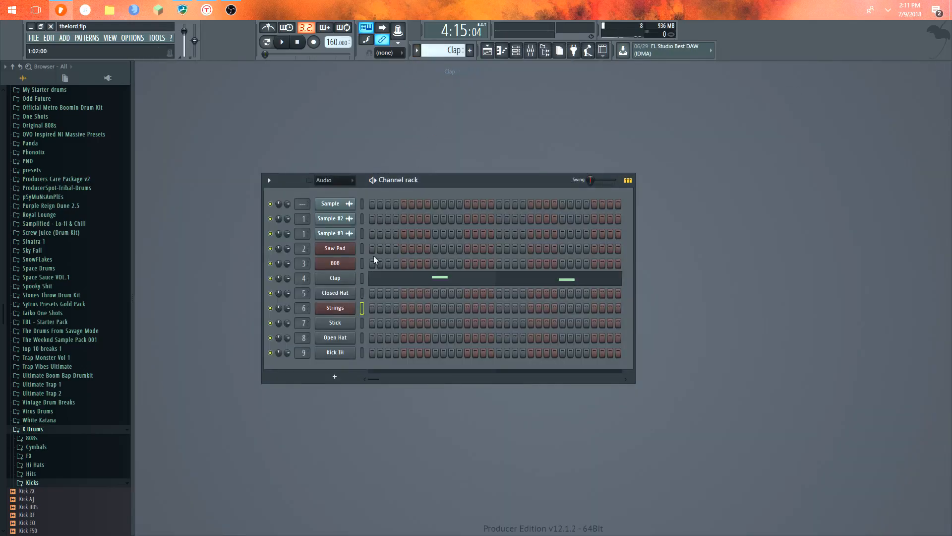
right_click(349, 279)
click(359, 279)
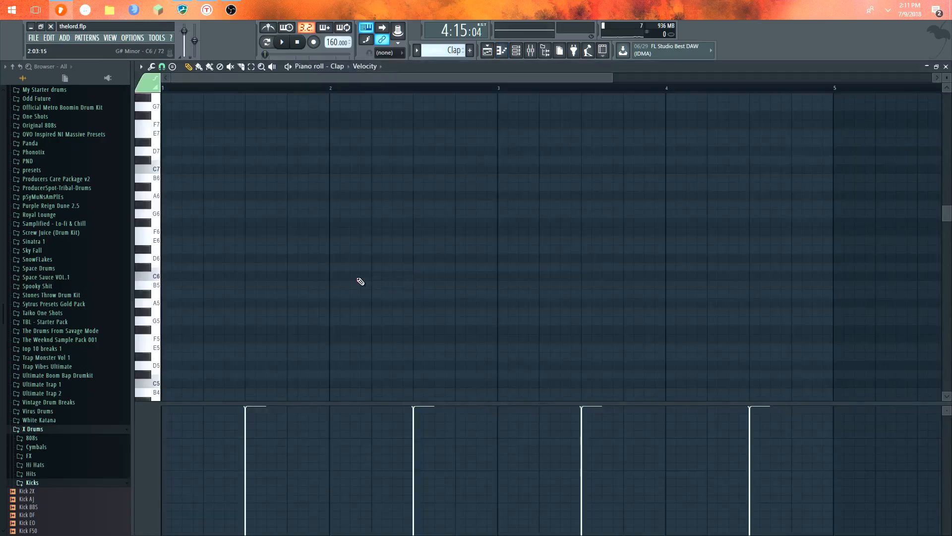
scroll(355, 287, down, 3)
scroll(355, 264, down, 6)
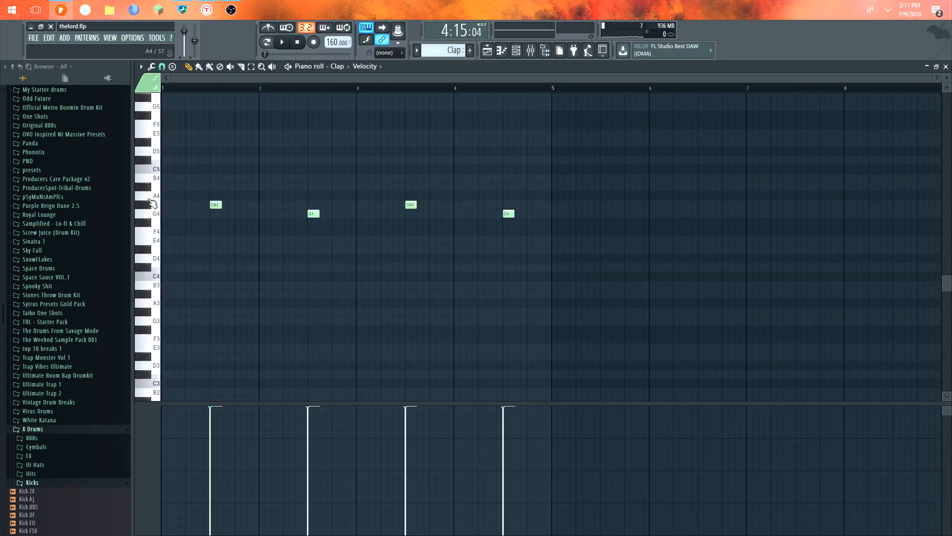
- Audition the Clap sound at several pitches in the Piano roll and close the Piano roll
key(q)
key(g)
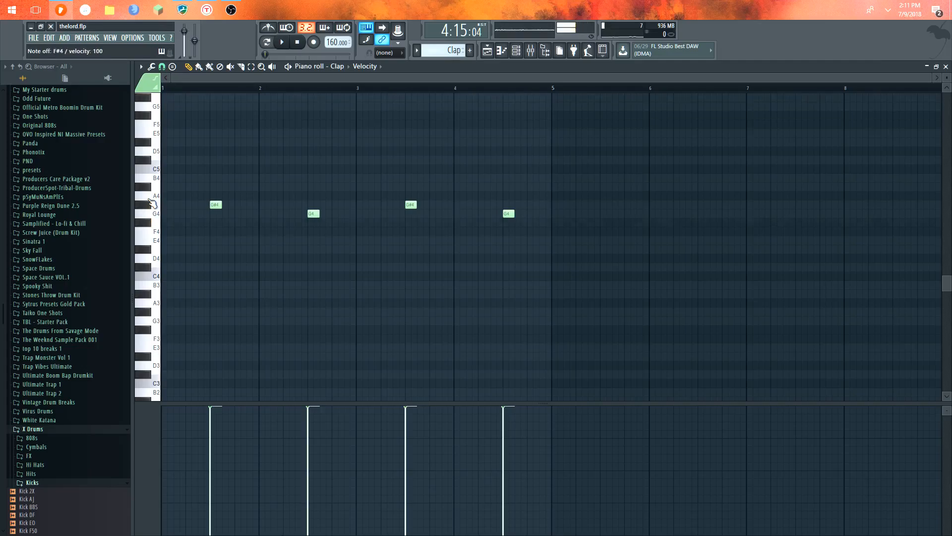
key(q)
key(q)
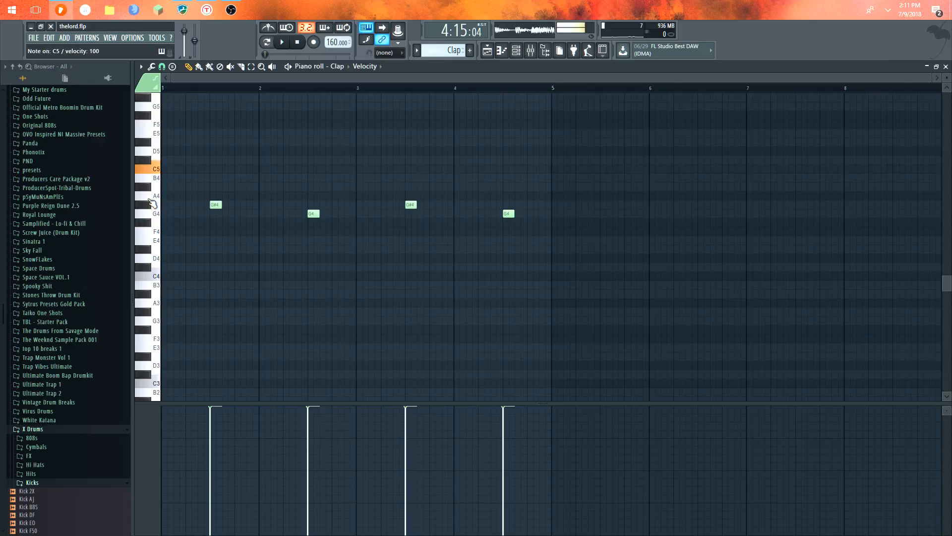
key(q)
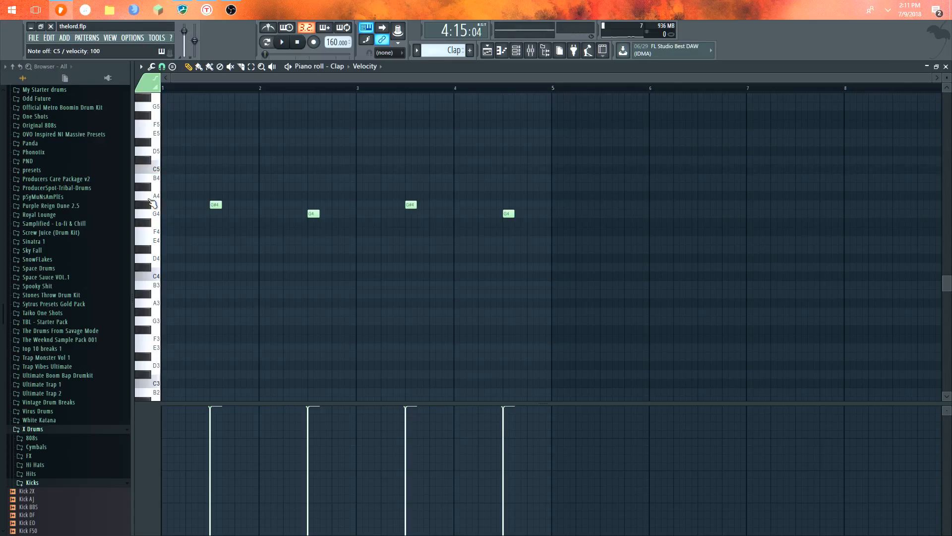
click(152, 203)
key(b)
click(946, 66)
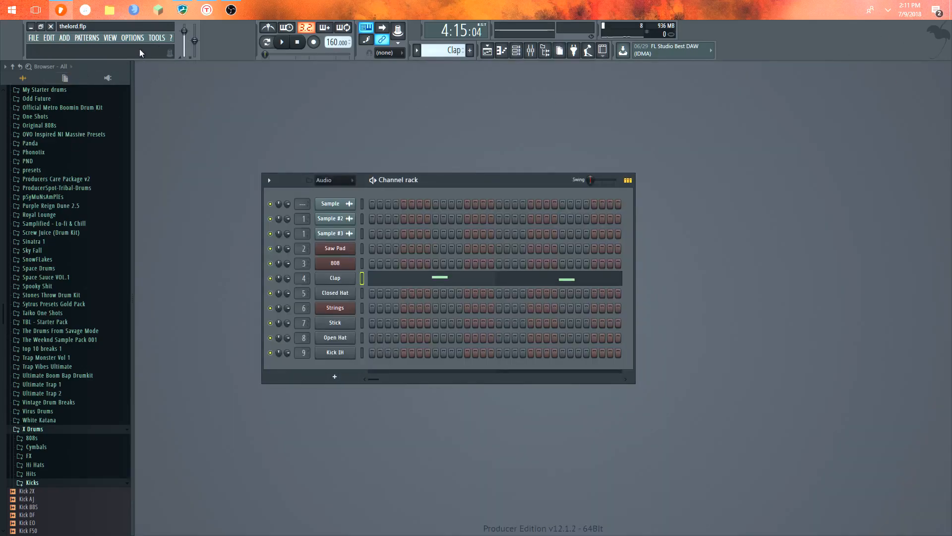
- Inspect the FabFilter Pro-C 2 compressor on the Clap mixer track and close the plugin and Mixer windows
click(110, 38)
click(119, 85)
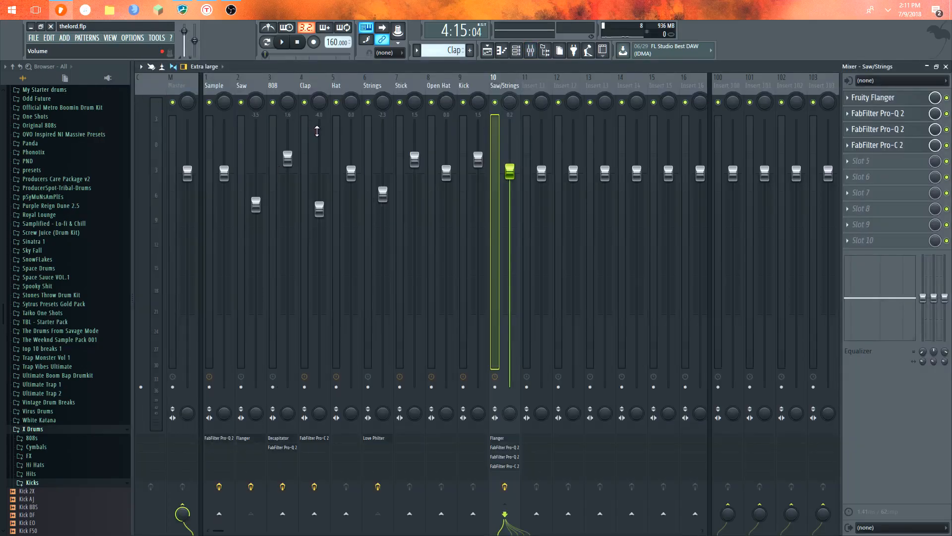
click(306, 136)
click(896, 98)
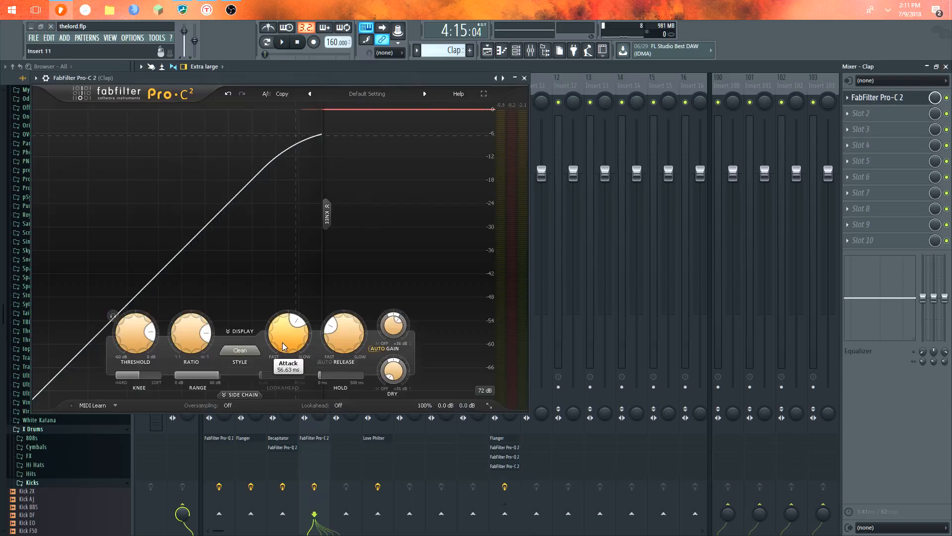
click(523, 78)
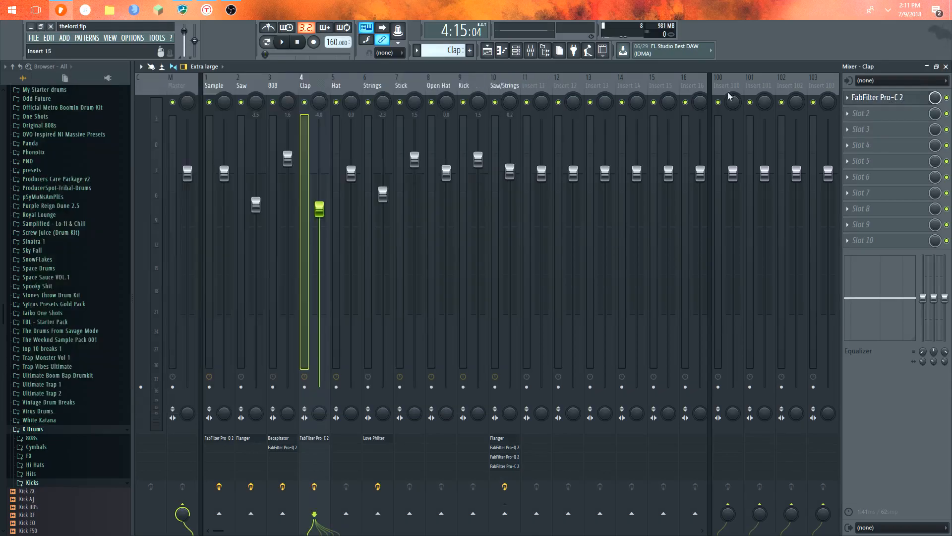
click(945, 66)
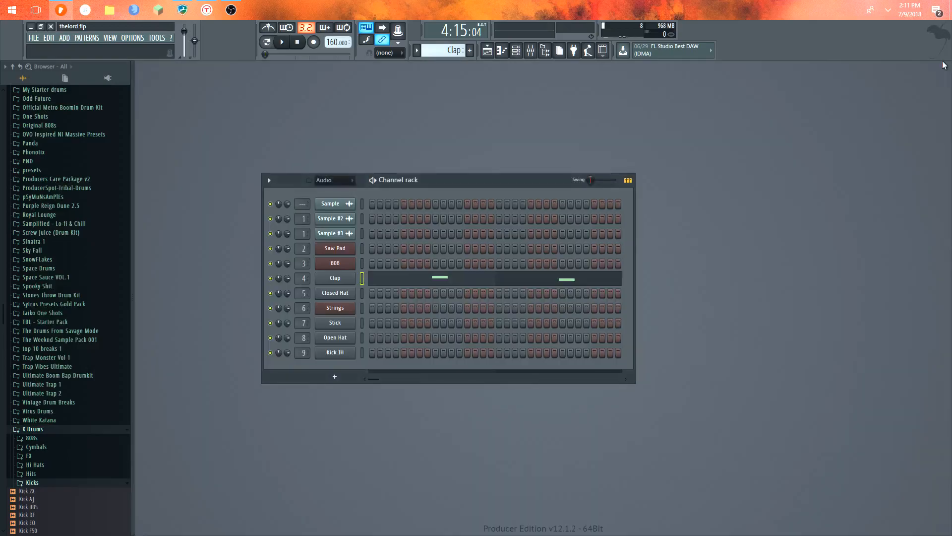
- Select the Closed Hat pattern, switch playback to pattern mode and play the pattern, stopping it at the end
scroll(442, 50, down, 1)
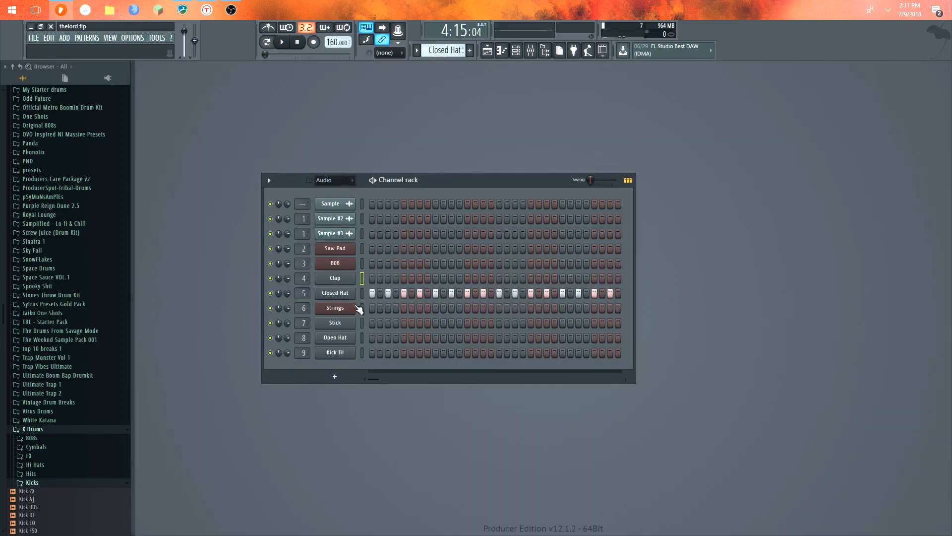
right_click(348, 294)
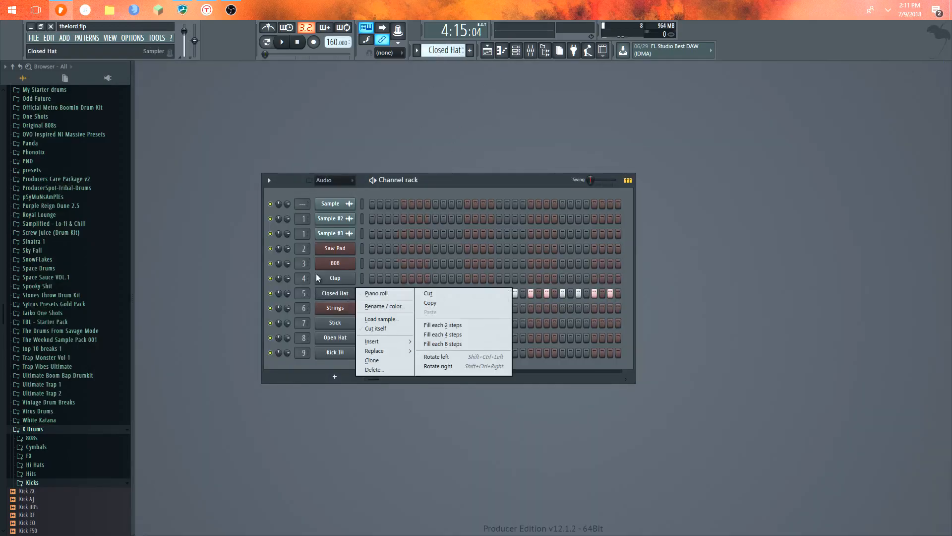
click(283, 43)
click(283, 43)
click(269, 43)
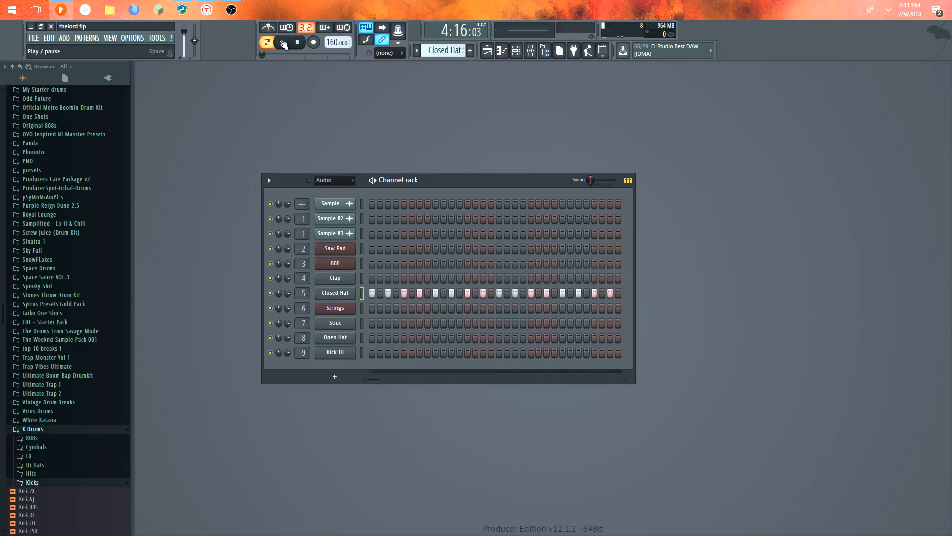
click(283, 44)
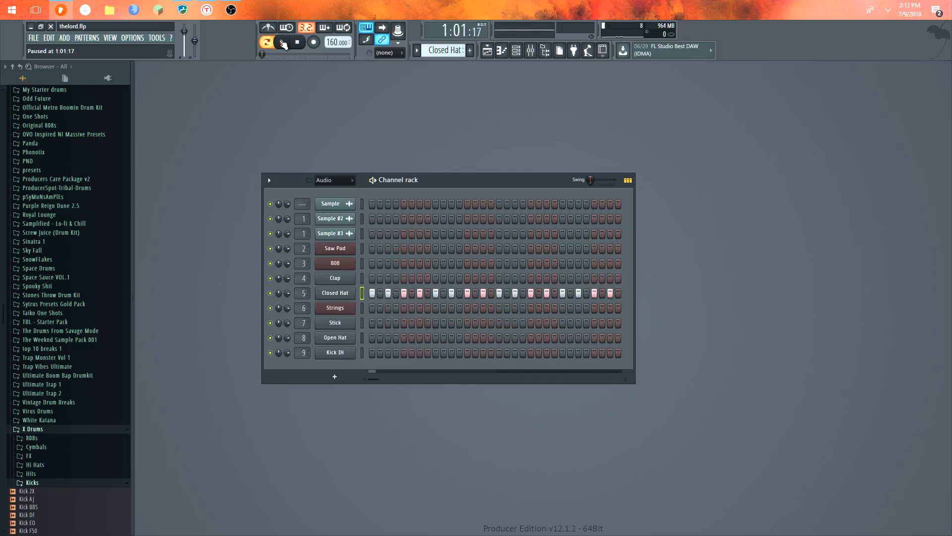
click(296, 43)
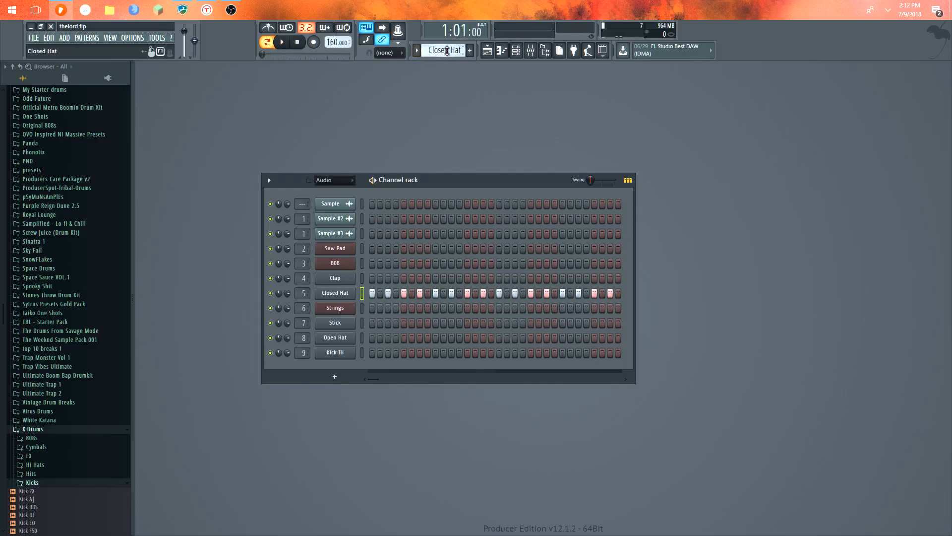
- Play the Stick pattern and switch to the Open Hat pattern, stopping playback at the end
scroll(447, 50, down, 1)
scroll(452, 50, down, 1)
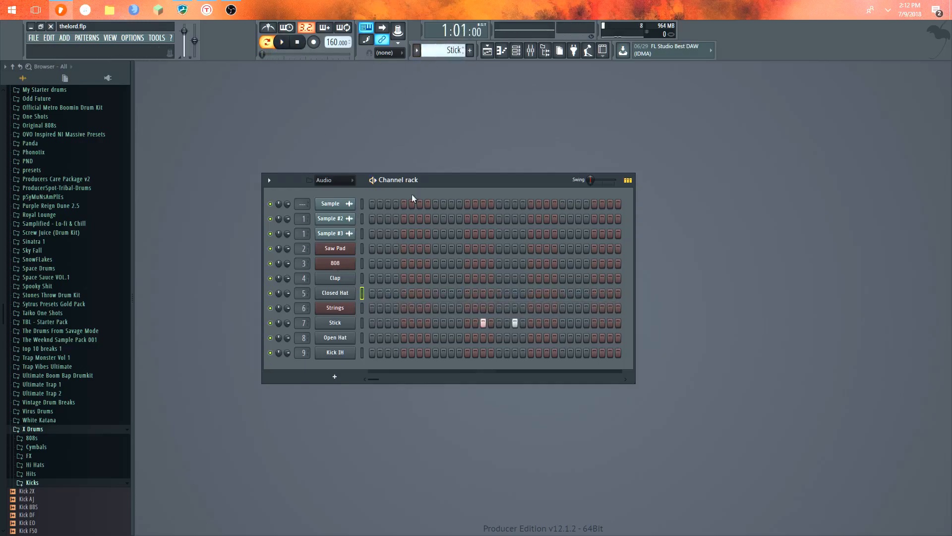
click(284, 44)
click(300, 43)
scroll(441, 49, down, 1)
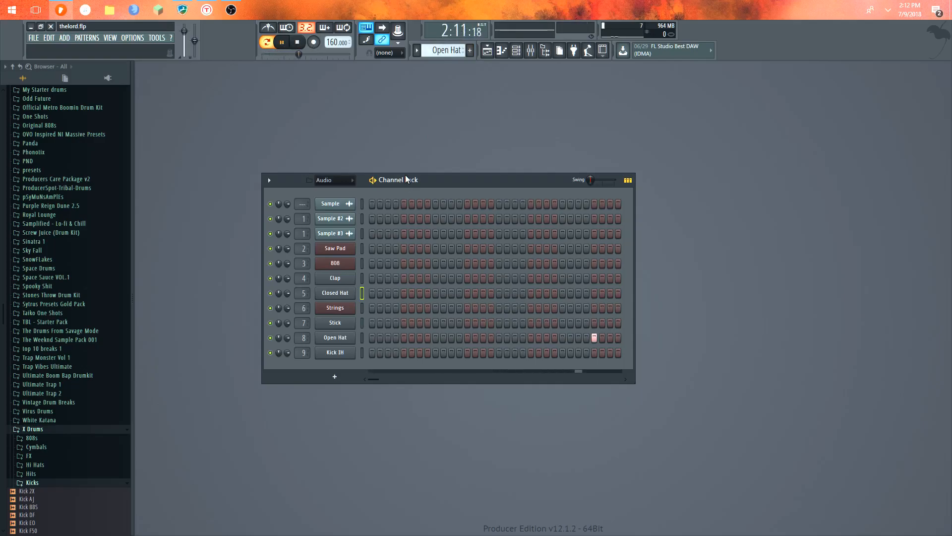
key(space)
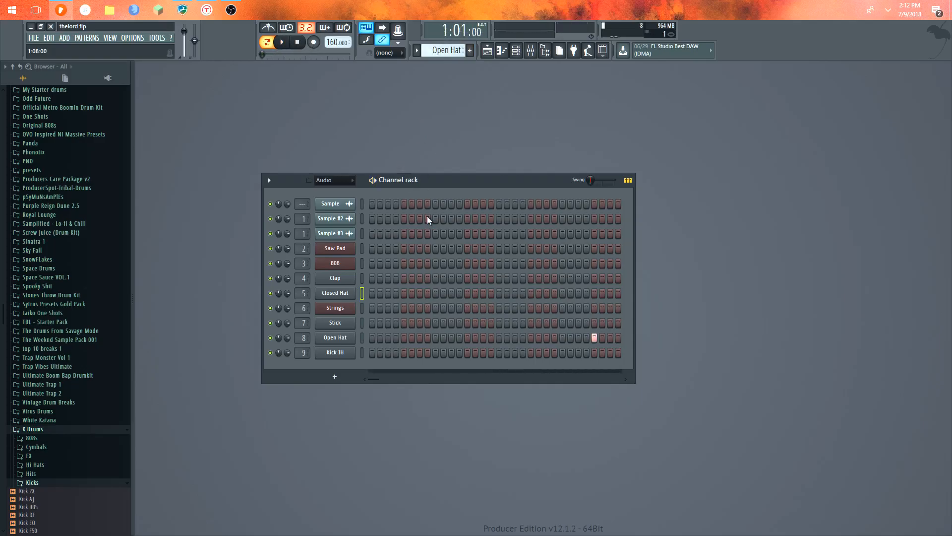
- Open the Playlist and play the arrangement's Intro in song mode, stopping before Verse One
scroll(449, 51, down, 1)
scroll(447, 52, up, 1)
scroll(444, 53, down, 1)
scroll(445, 53, up, 1)
click(110, 38)
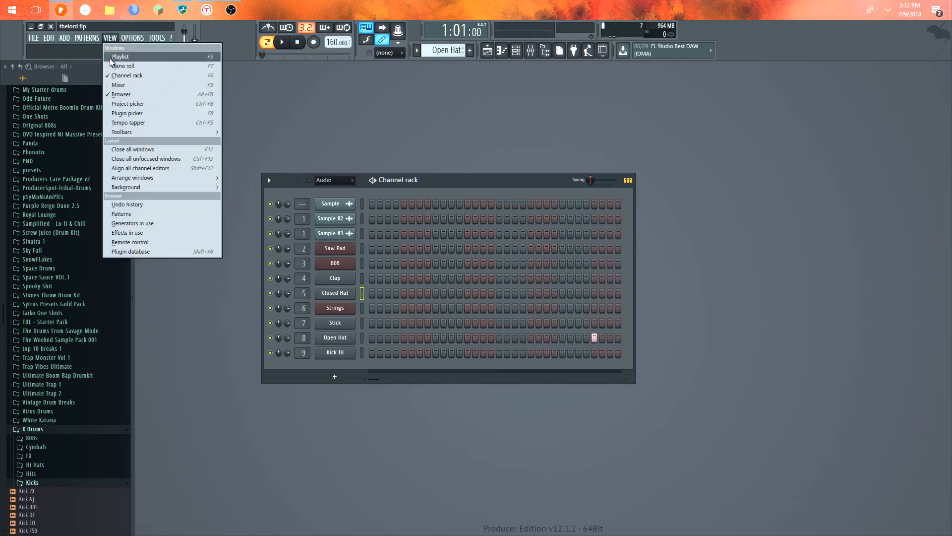
click(110, 58)
scroll(325, 264, down, 6)
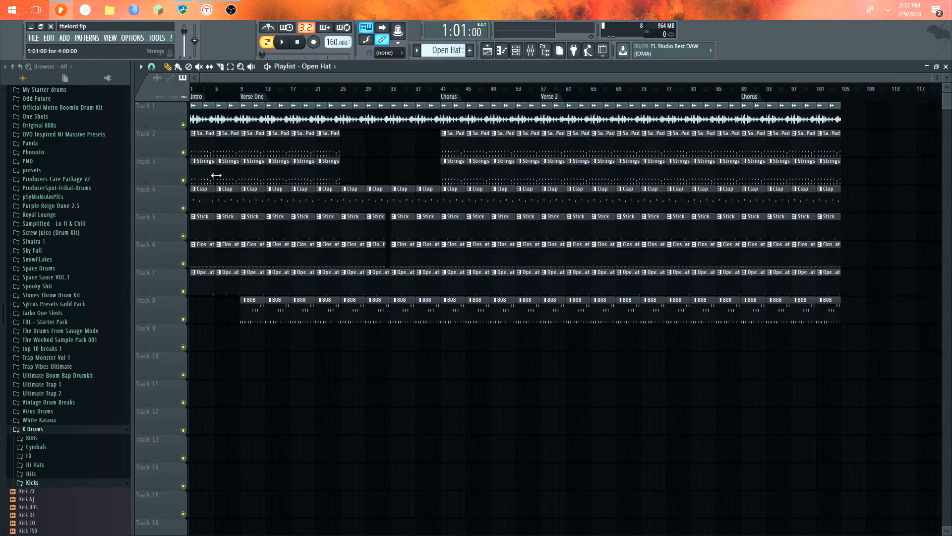
scroll(225, 142, up, 5)
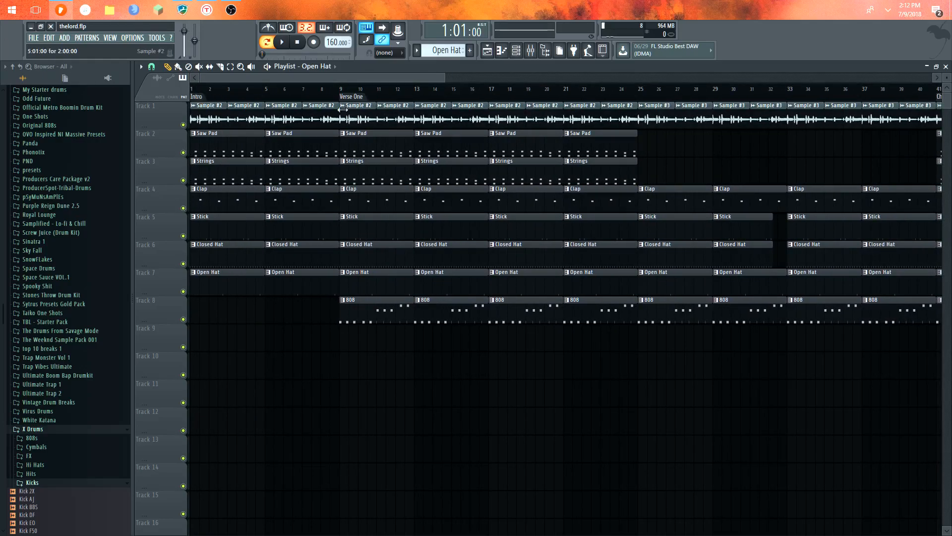
key(space)
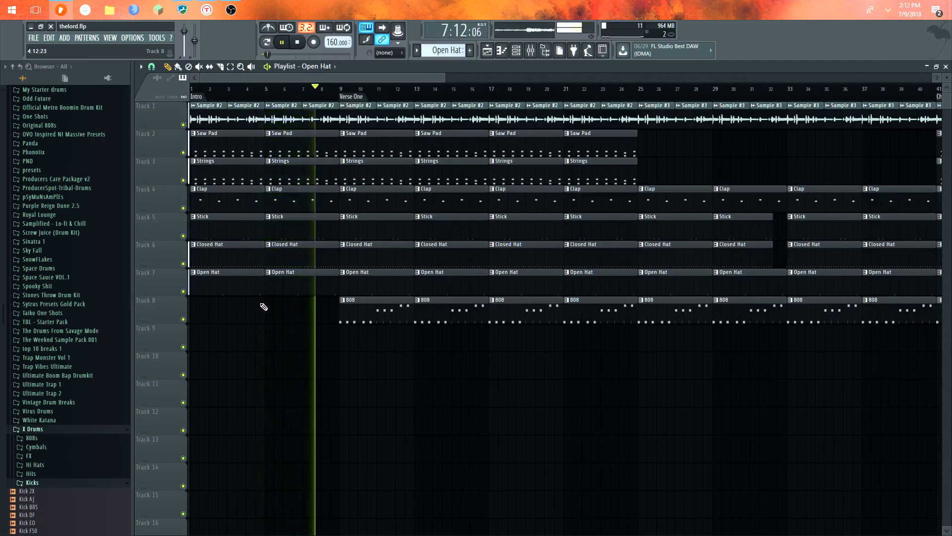
key(space)
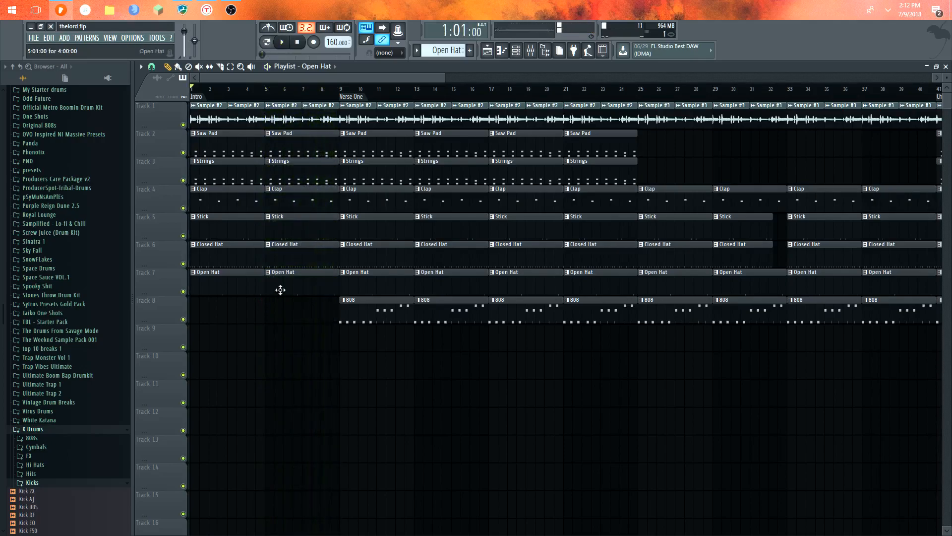
- Select the Verse One section in the Playlist and play the song from that marker
click(351, 97)
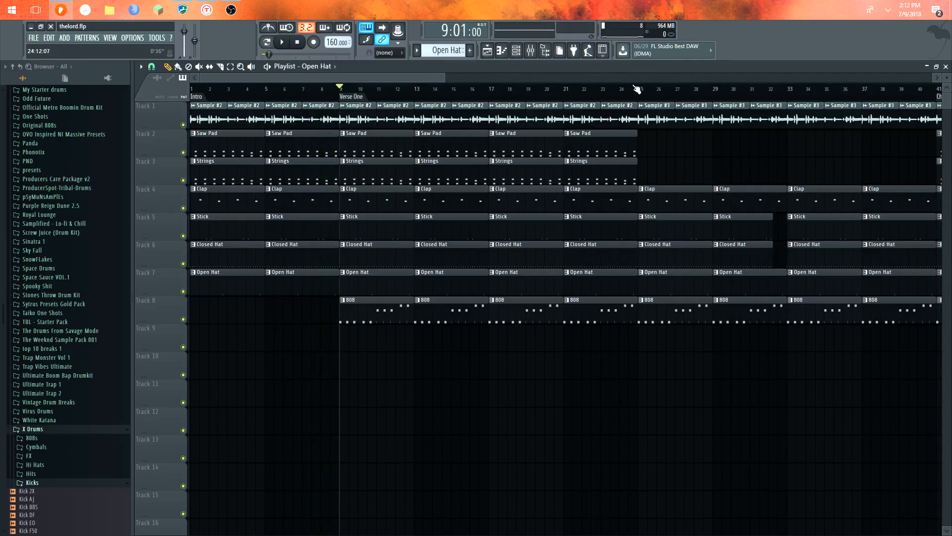
scroll(733, 153, down, 2)
click(945, 68)
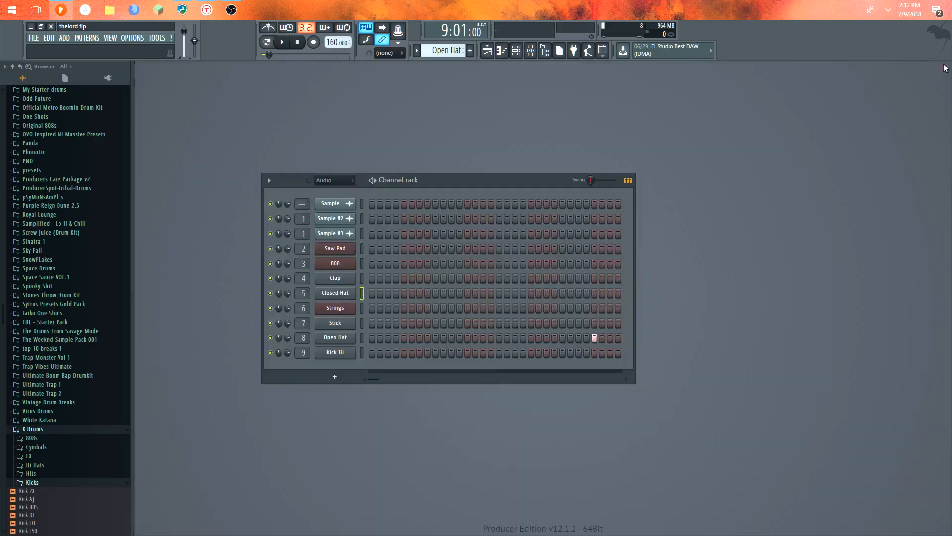
click(110, 37)
click(121, 51)
click(267, 43)
double_click(325, 94)
click(289, 44)
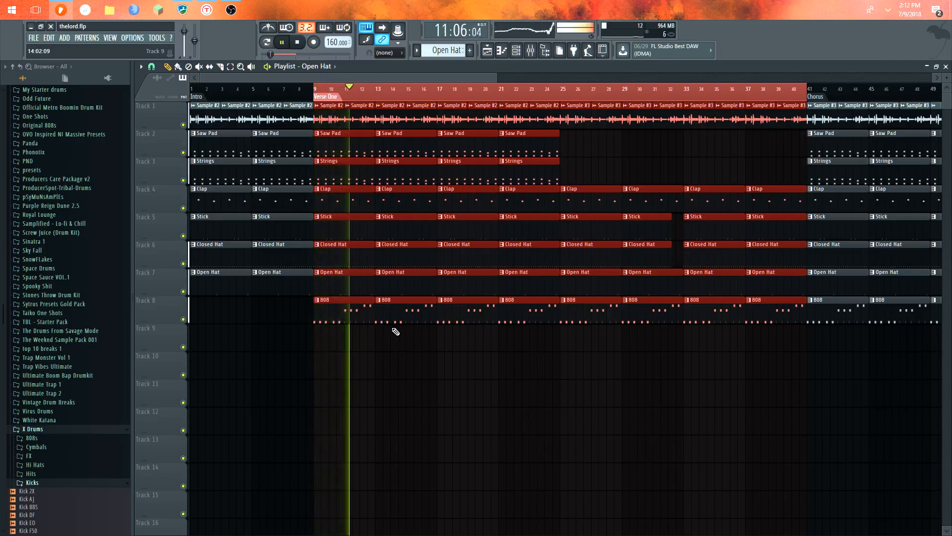
- Inspect the Youtube808 preset in the 808 channel's Serum window during playback, closing the window and stopping the song
click(947, 67)
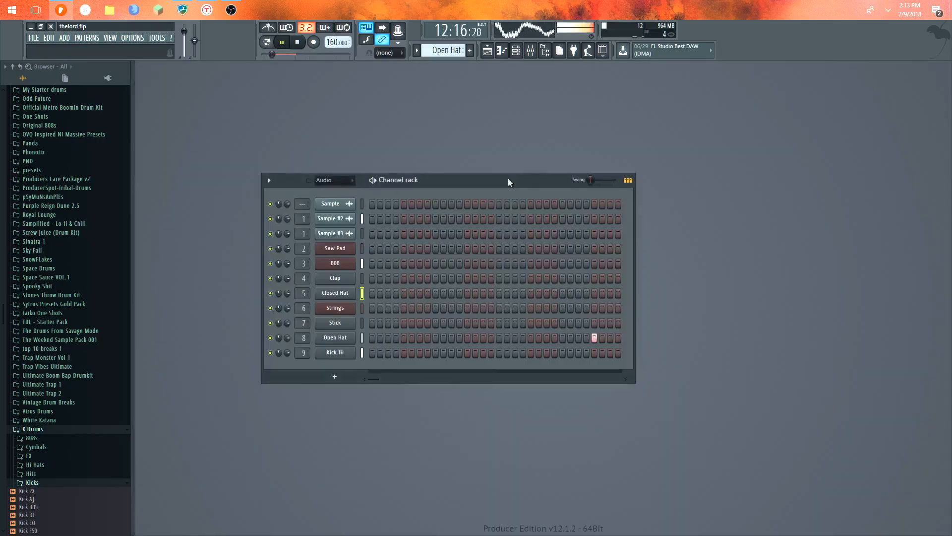
click(349, 263)
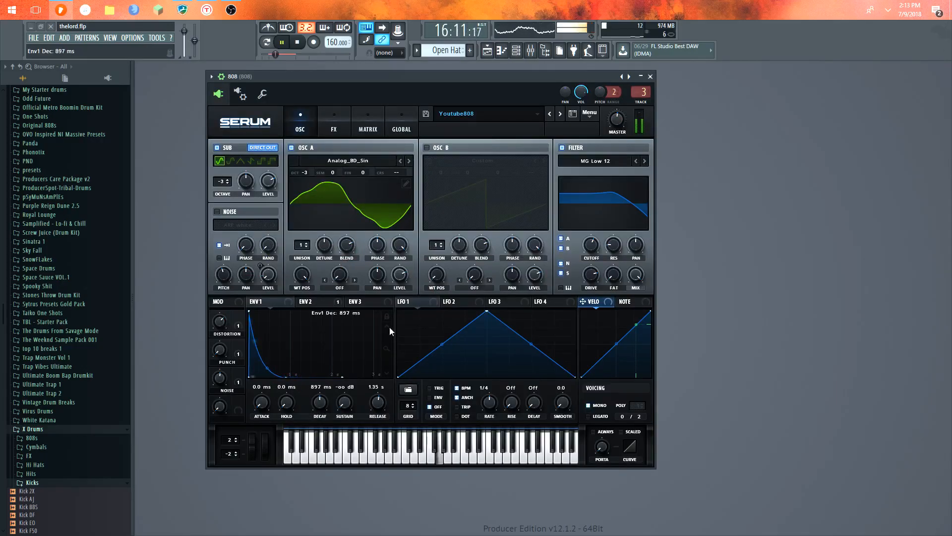
click(650, 76)
click(293, 45)
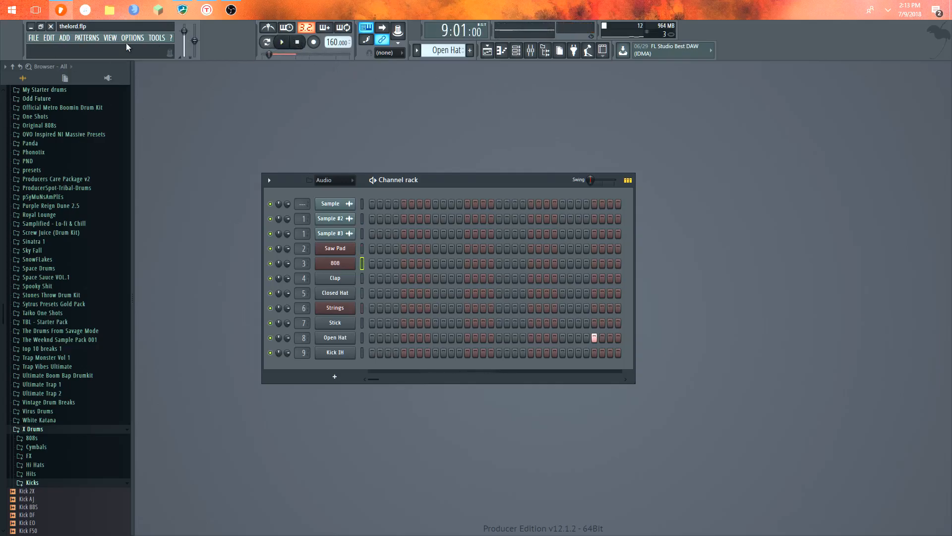
- Reopen the Playlist, expand the 808s folder of X Drums in the browser and preview the 808 X sample
click(115, 39)
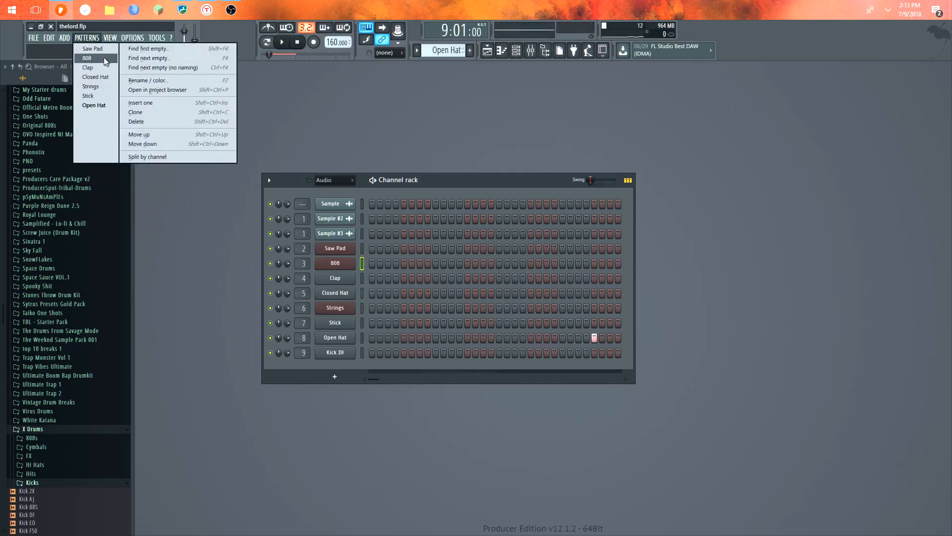
click(107, 52)
click(230, 67)
right_click(351, 96)
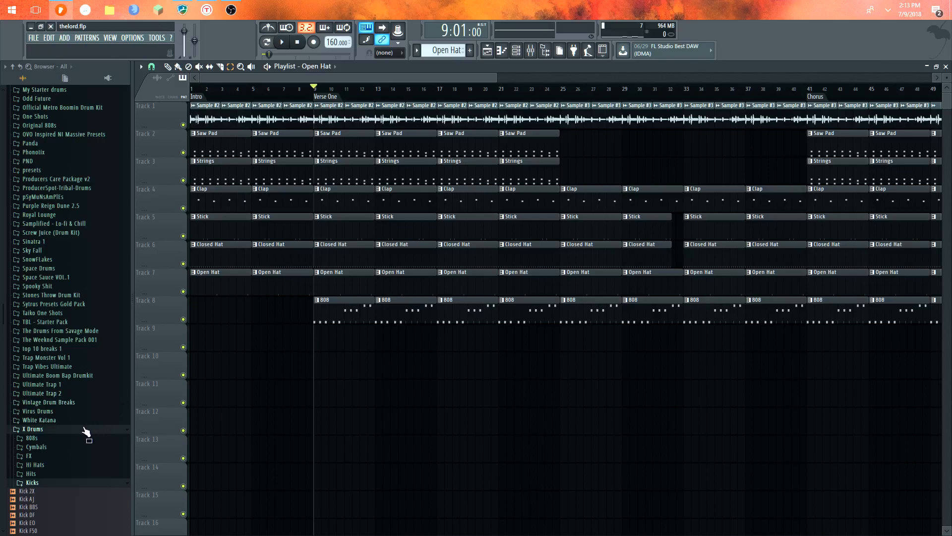
click(44, 439)
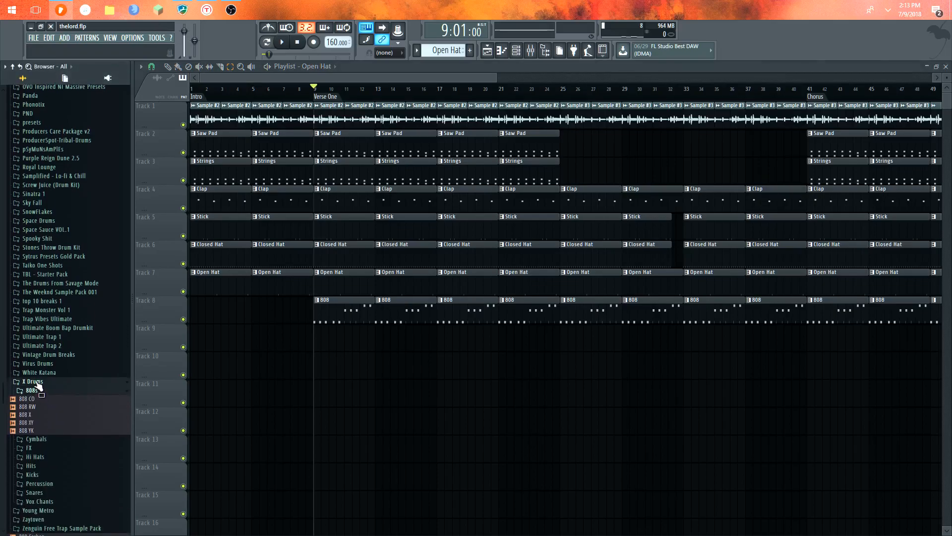
click(30, 414)
- Close the Playlist, switch to the 808 pattern and open the 808 channel's piano roll, removing and redrawing the second C5 note
click(945, 66)
scroll(438, 52, up, 1)
scroll(435, 53, down, 1)
scroll(433, 56, down, 1)
scroll(433, 56, down, 4)
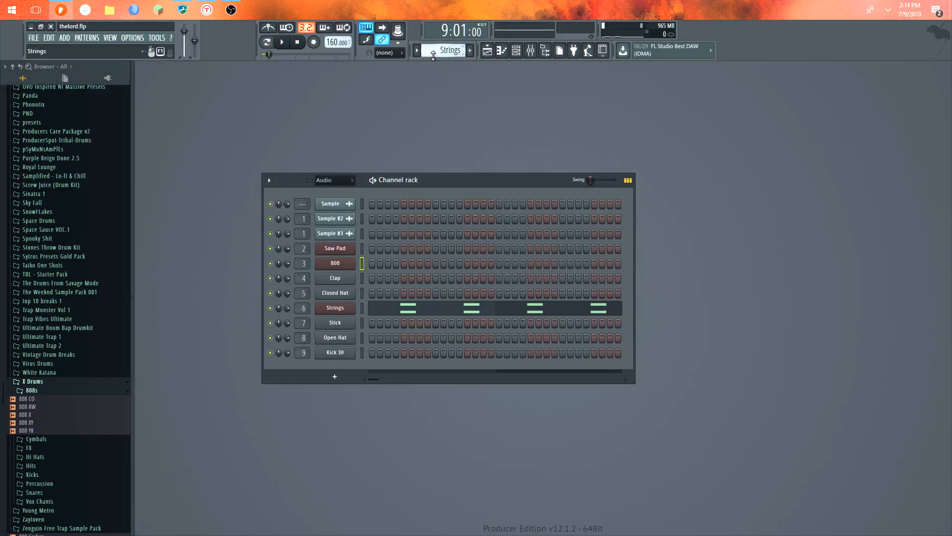
right_click(347, 263)
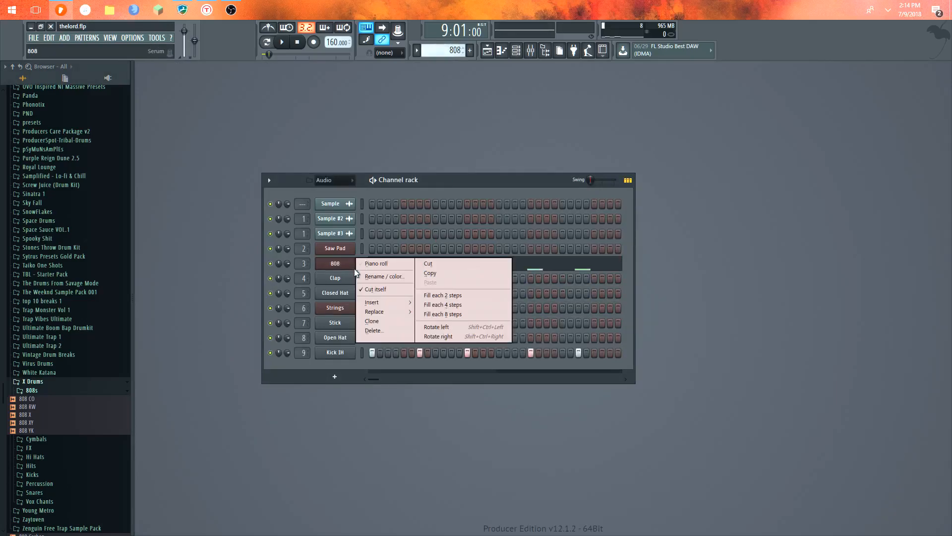
click(374, 265)
scroll(340, 268, up, 2)
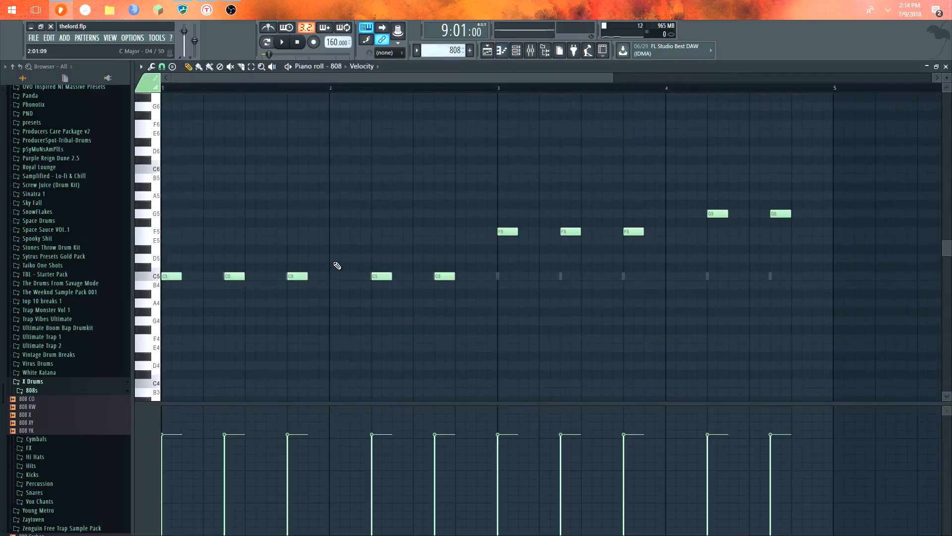
right_click(232, 276)
click(224, 277)
- Audition the 808 line's root notes by playing C5, F5 and G5 repeatedly in the pattern's order
key(z)
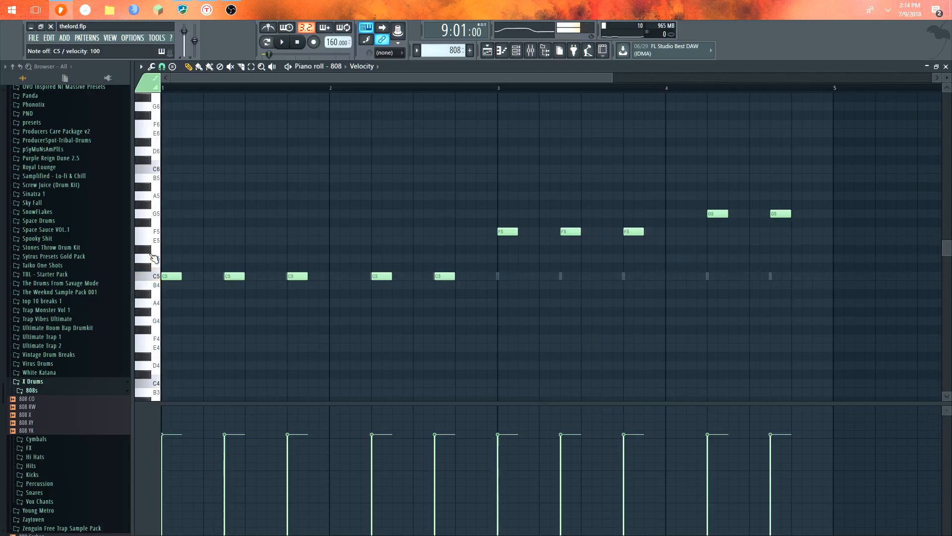
key(z)
key(v)
key(v)
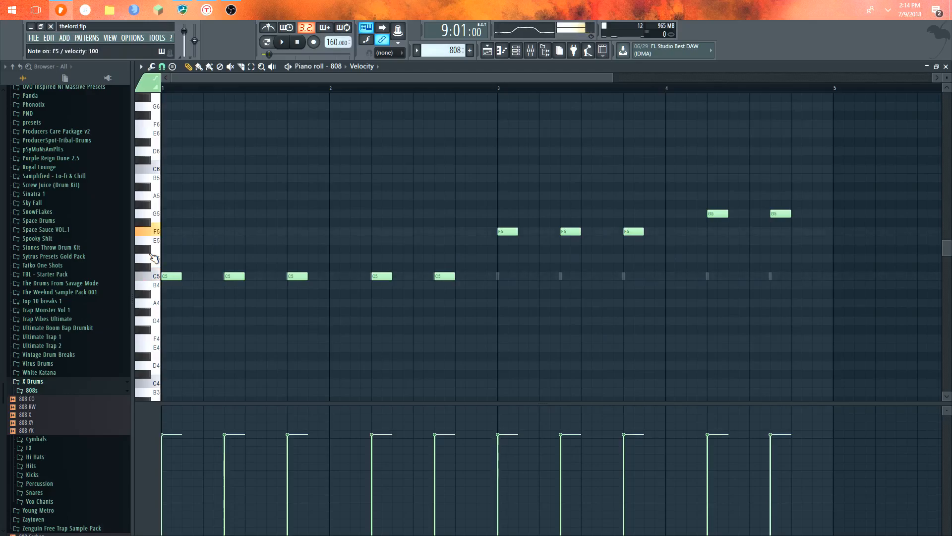
key(v)
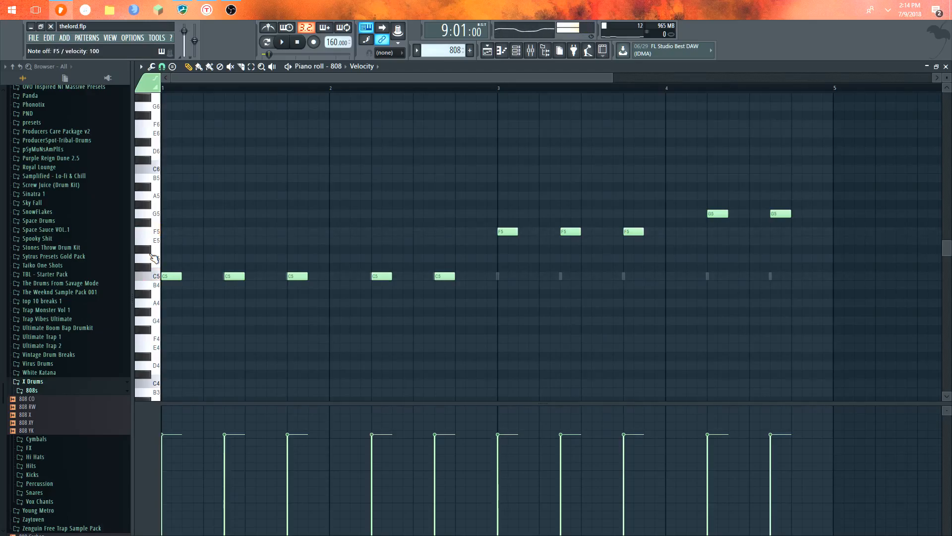
key(b)
key(z)
key(z)
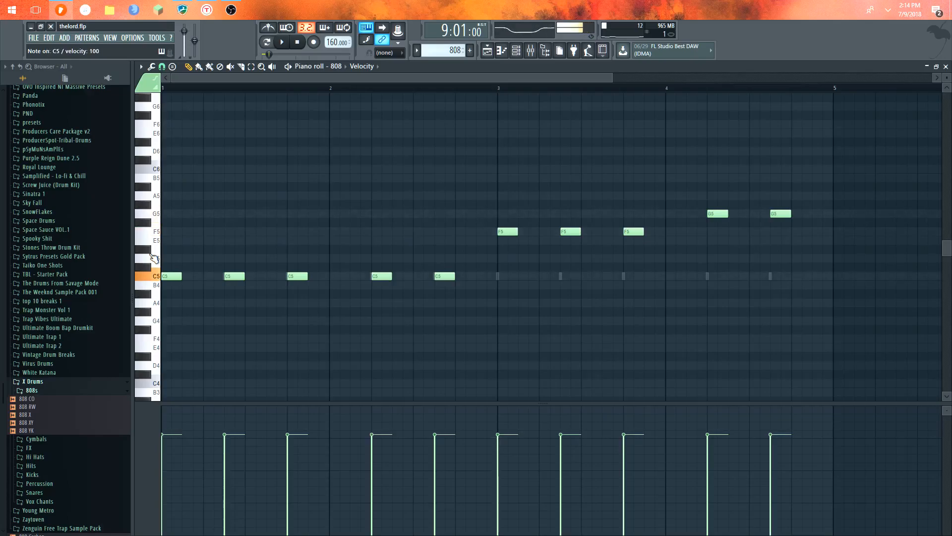
key(z)
key(v)
key(v)
key(b)
key(b)
- Play the song from Verse One to hear the 808 notes in context, stopping playback and closing the piano roll
key(space)
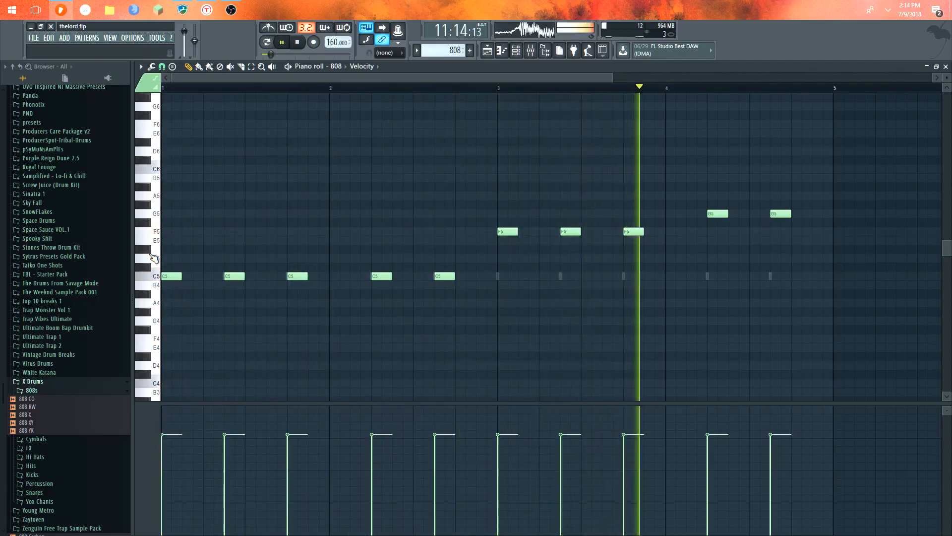
key(space)
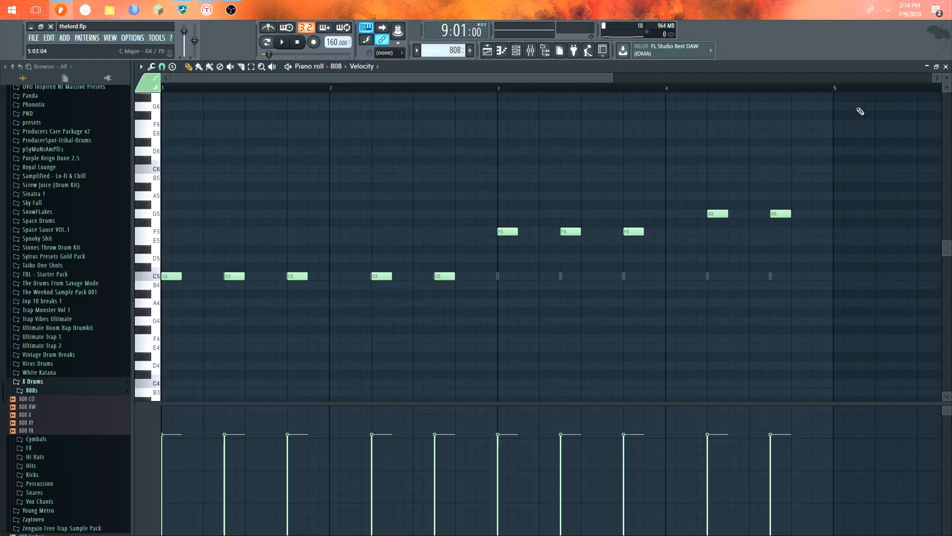
click(945, 66)
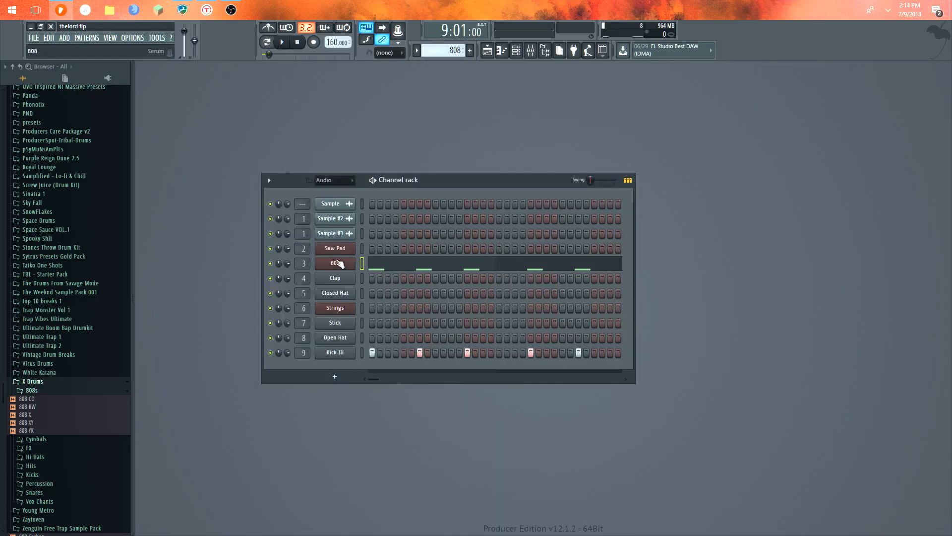
- Inspect the oscillator and effects pages of the Youtube808 preset in the 808 channel's Serum, closing the plugin window
click(338, 263)
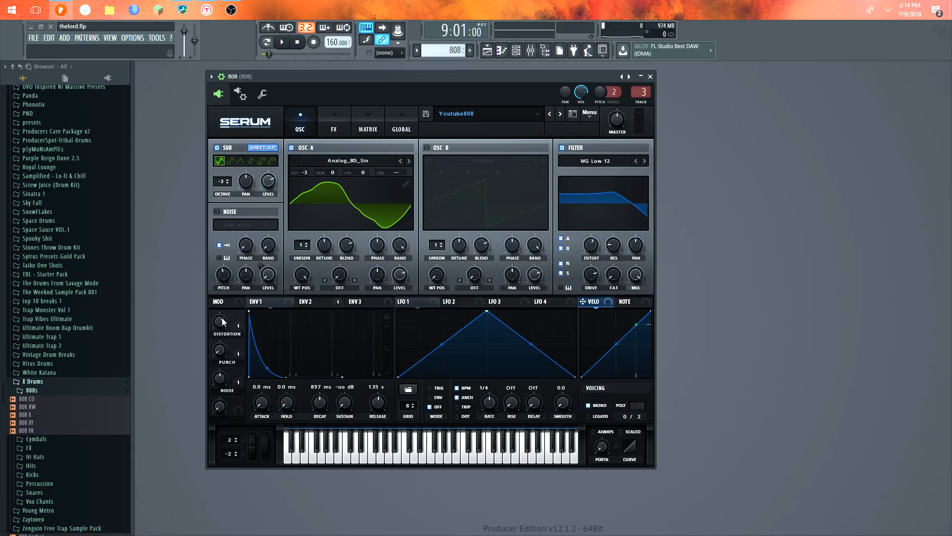
click(349, 114)
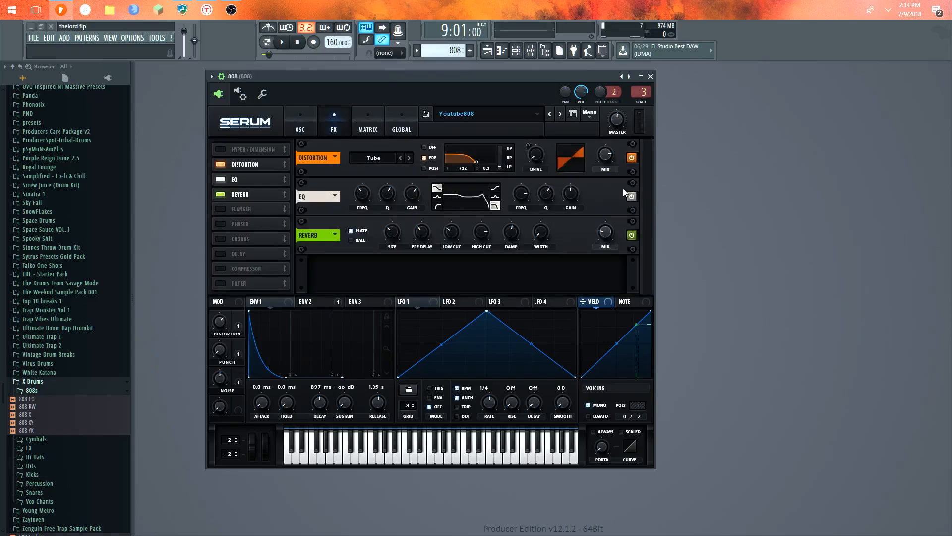
click(305, 114)
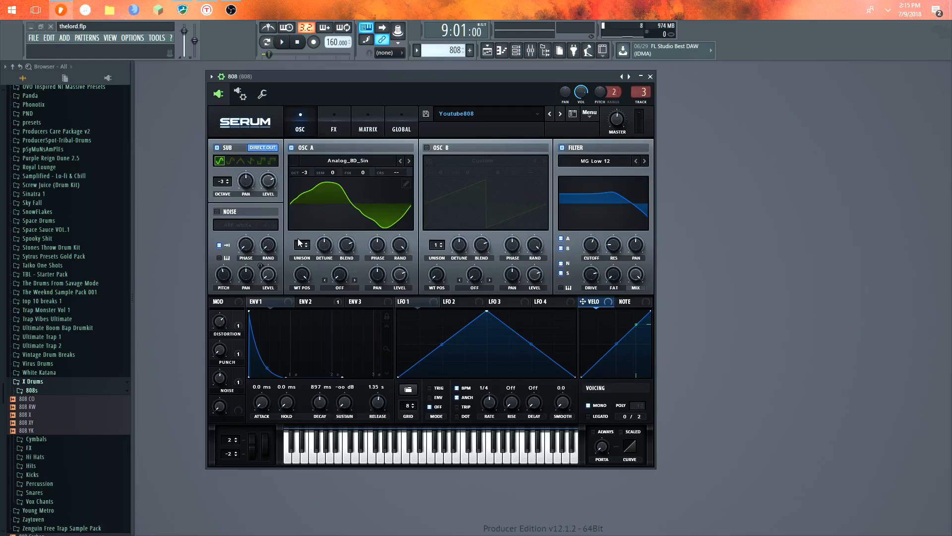
click(651, 77)
- Open the Kick IH channel's sampler settings and audition the kick repeatedly at C5, closing the window
click(350, 351)
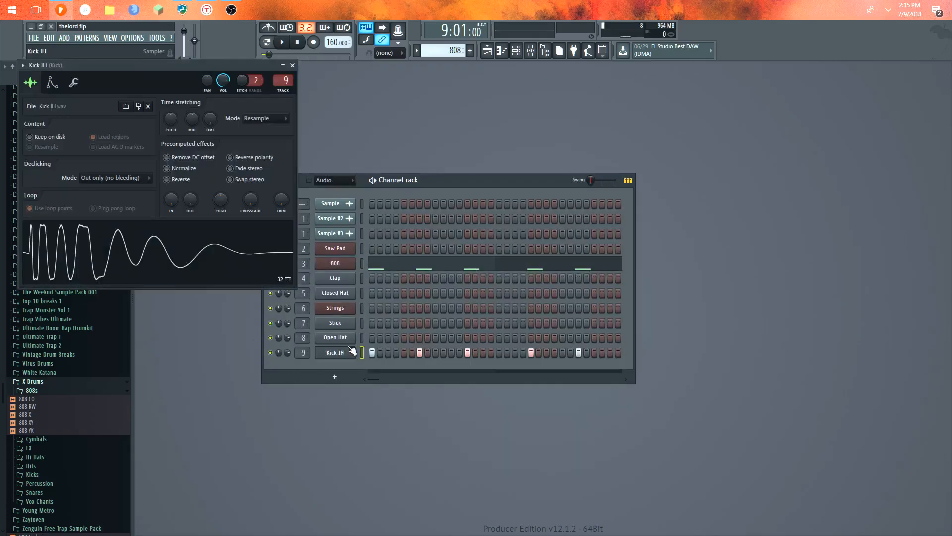
key(q)
key(q)
key(q)
key(q)
key(q)
key(q)
key(q)
key(q)
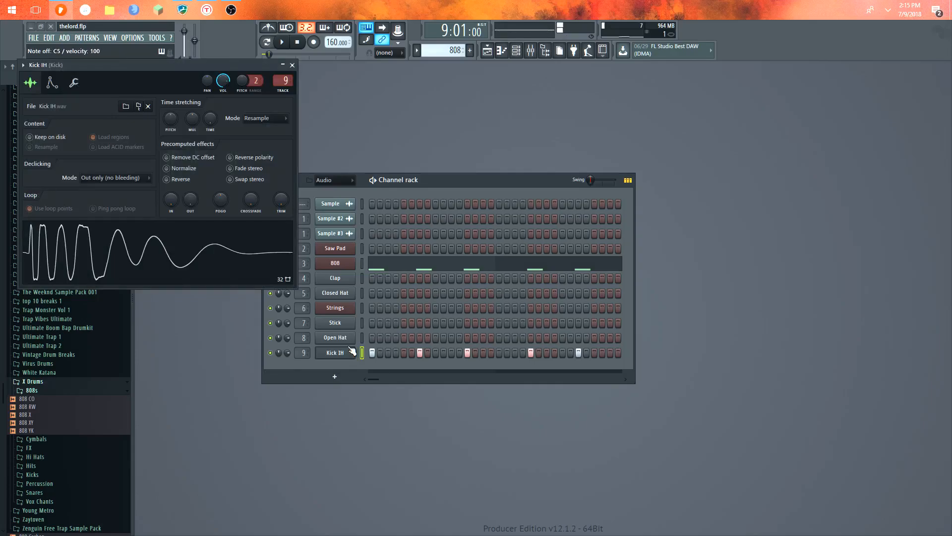
key(q)
key(q)
key(q)
key(q)
key(q)
drag(171, 204, 171, 204)
click(292, 65)
- Open the Mixer with the plugin database browser, select the 808 track and inspect its Decapitator effect, closing the plugin window
click(110, 38)
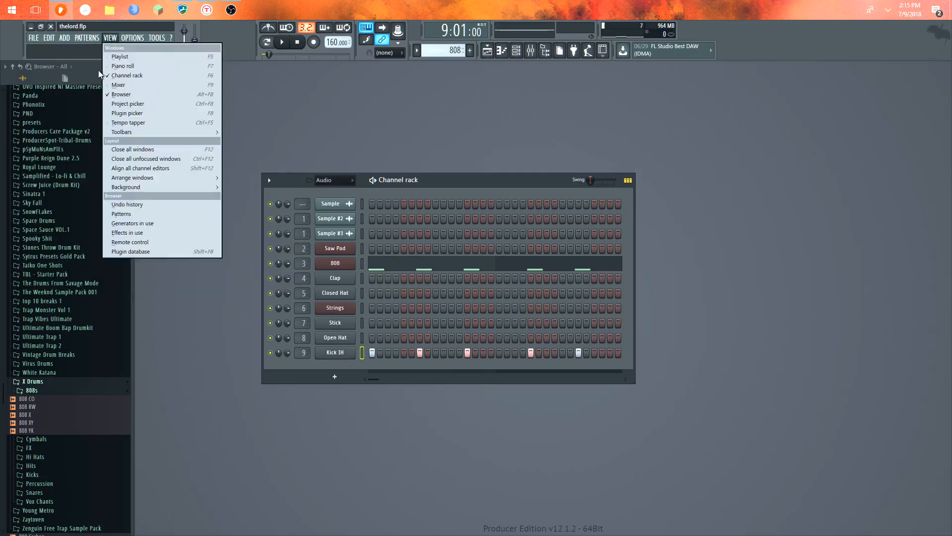
click(113, 85)
click(108, 79)
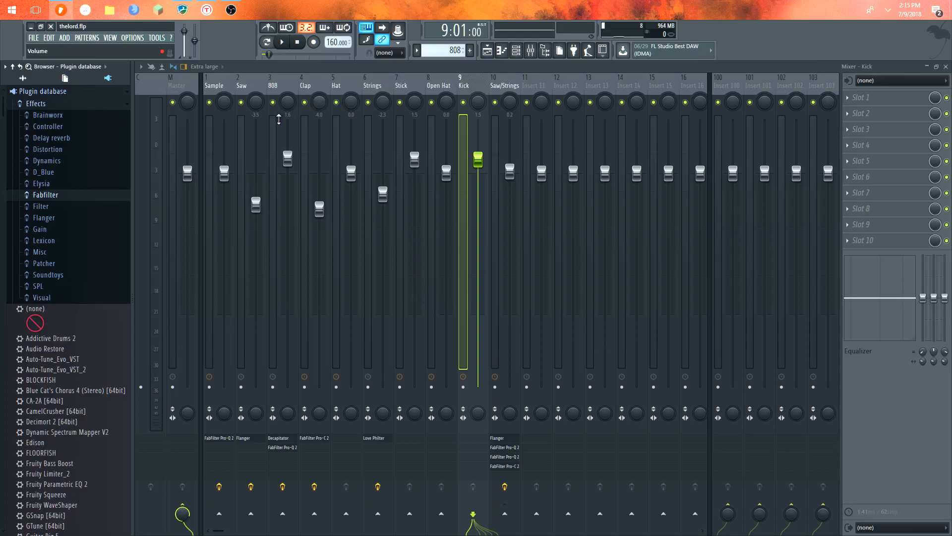
click(278, 119)
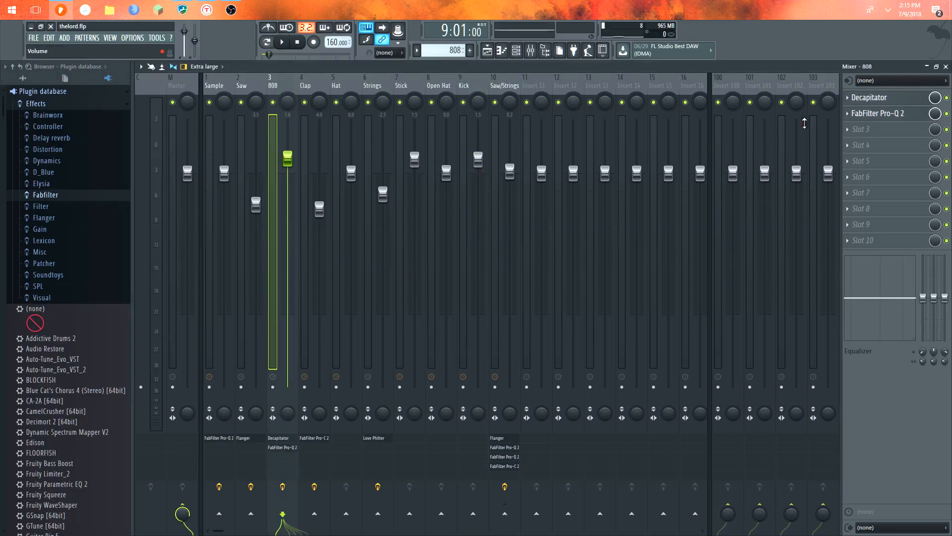
click(906, 102)
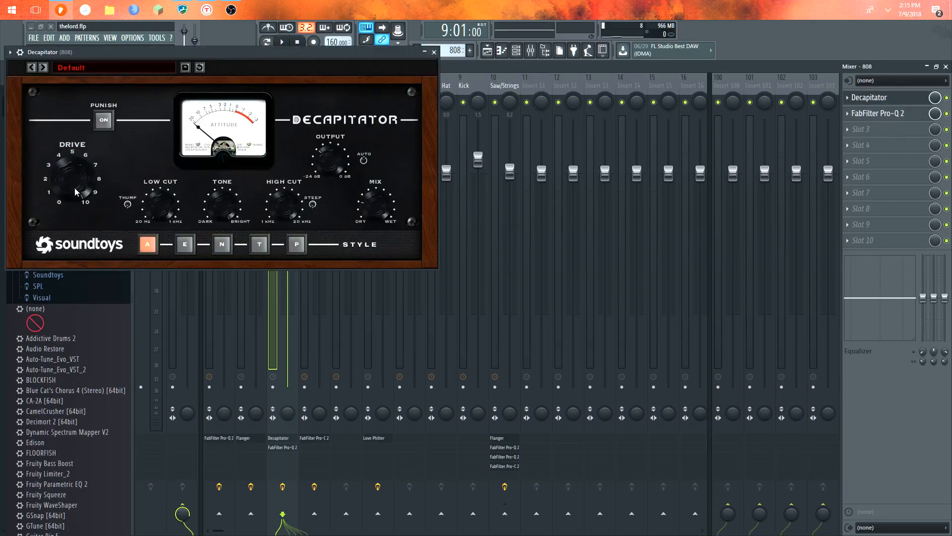
click(223, 203)
click(439, 52)
- Examine the low-frequency bell boost in the 808 track's FabFilter Pro-Q 2, closing the plugin and the Mixer
click(873, 113)
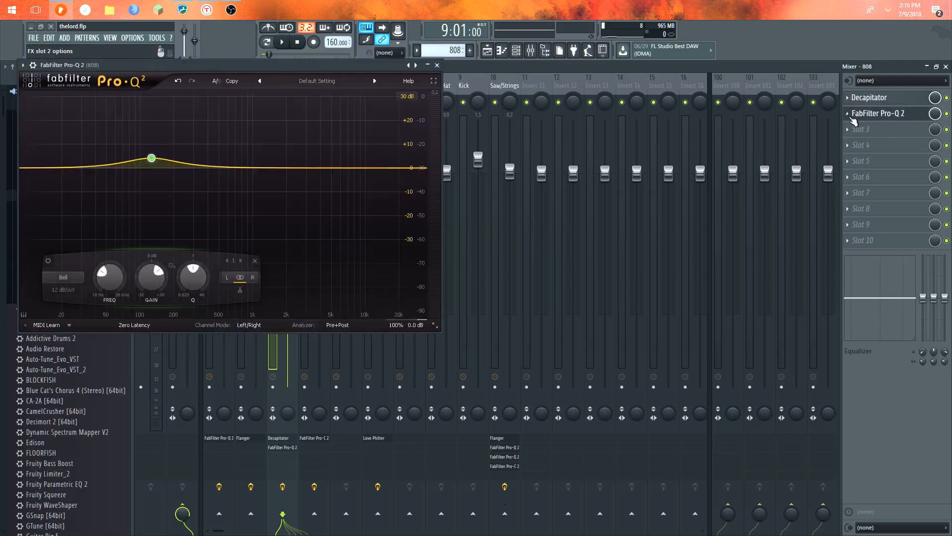
mouse_move(152, 166)
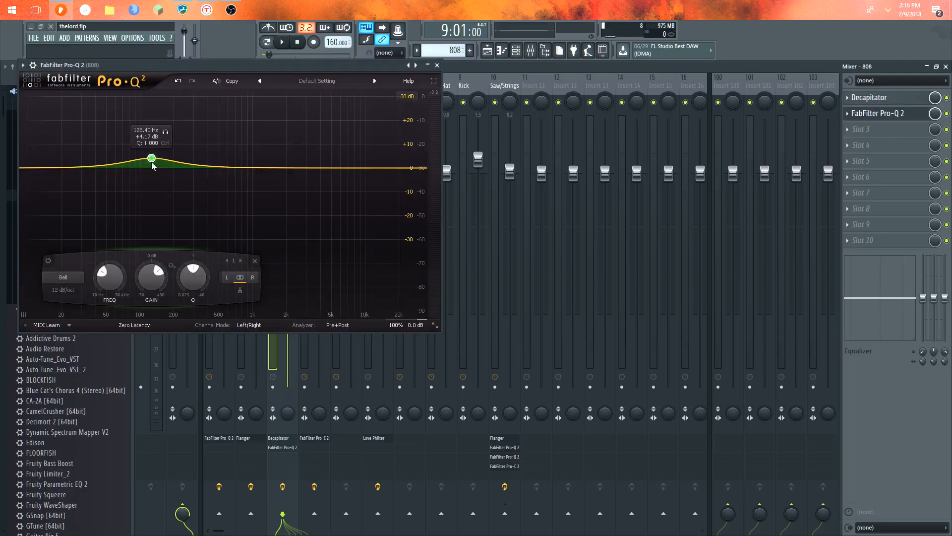
click(436, 65)
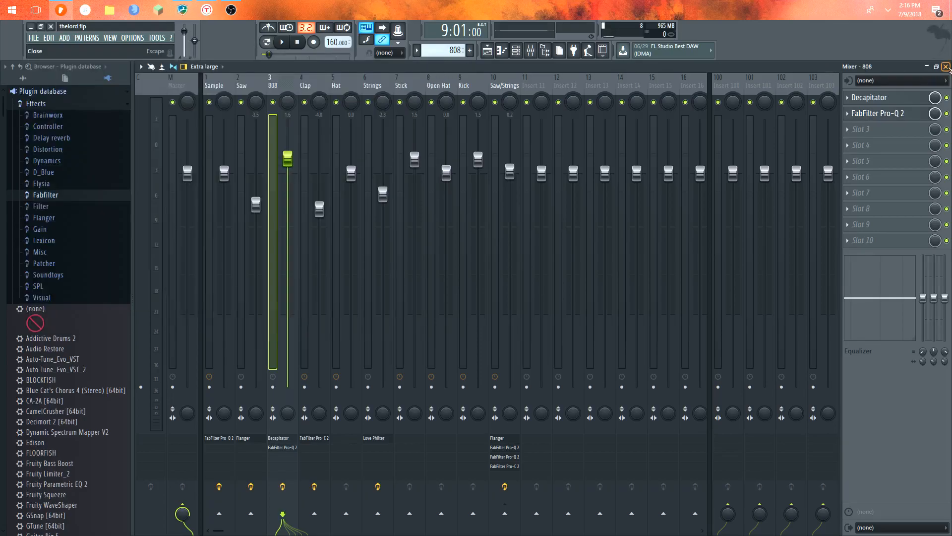
click(946, 66)
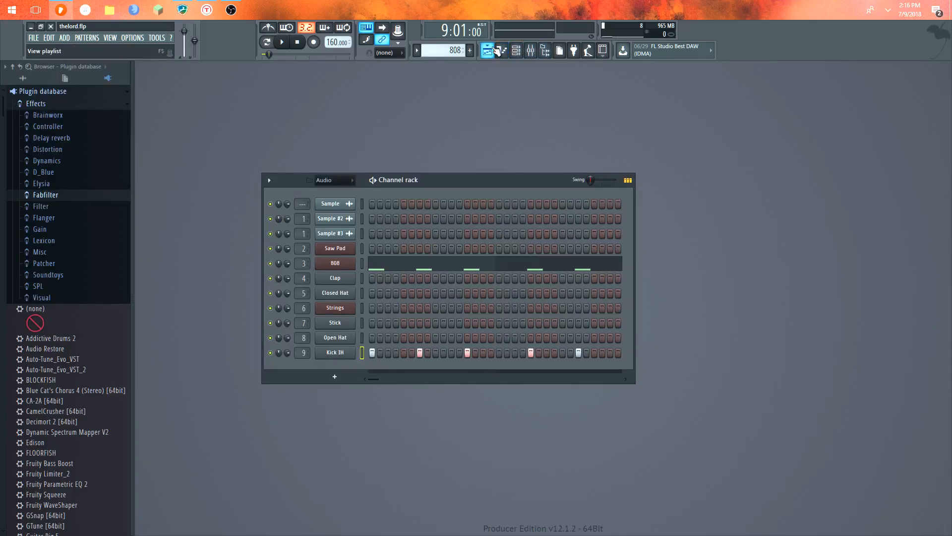
- Reopen the Playlist and show the full arrangement from the Intro through the last Chorus
click(107, 39)
click(119, 56)
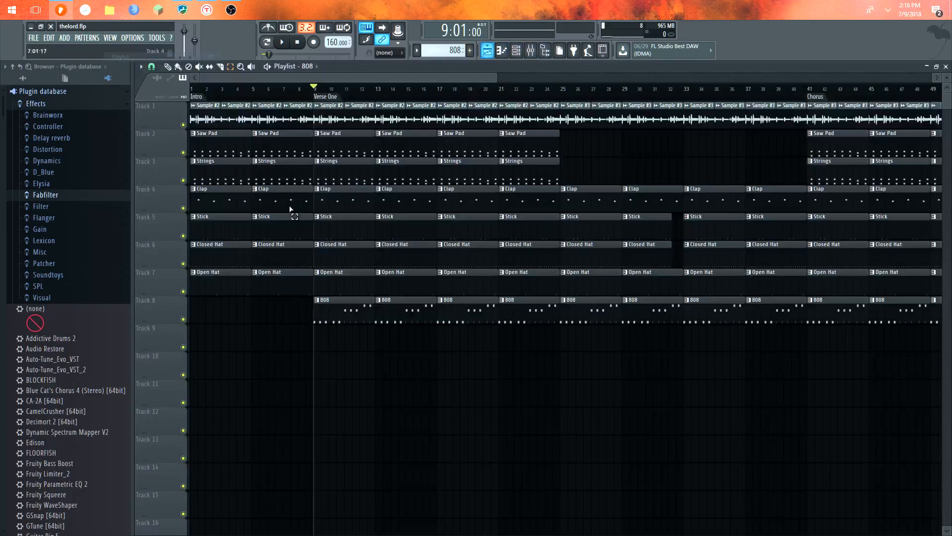
drag(497, 78, 935, 78)
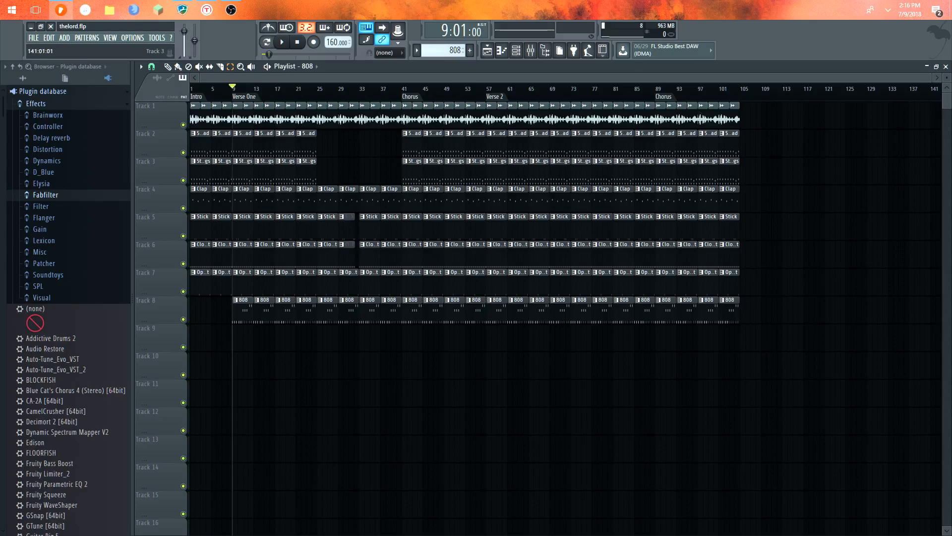